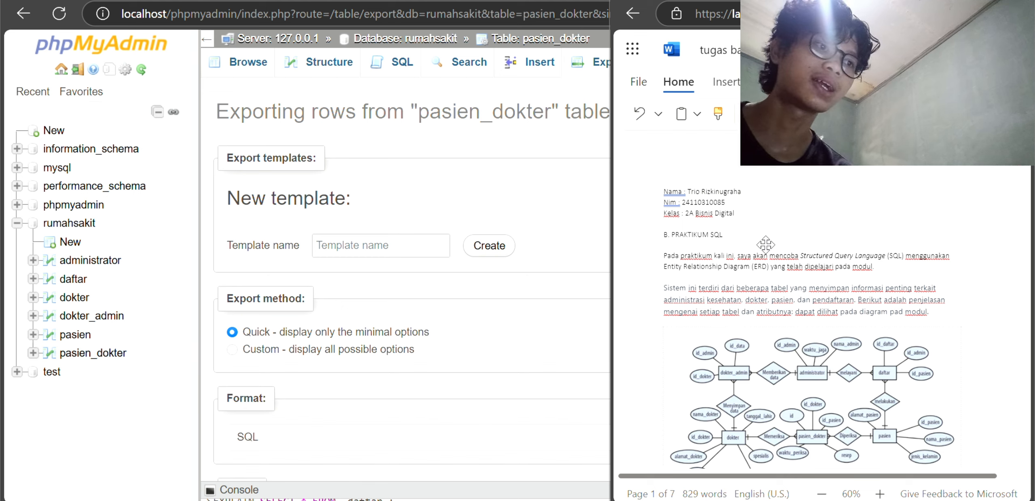
Step: Examine the ERD diagram and the attribute descriptions of the six hospital tables in the assignment document
scroll(839, 402, "down", 3)
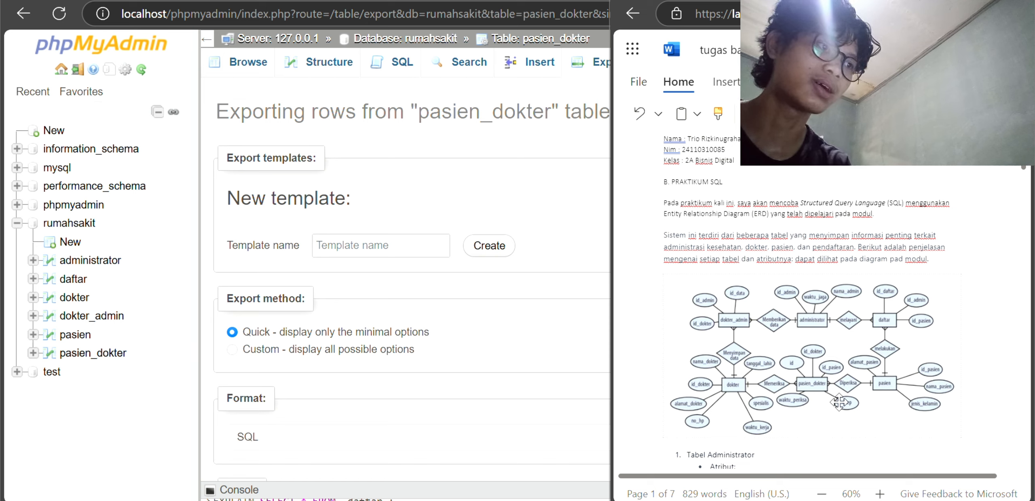
scroll(761, 289, "down", 3)
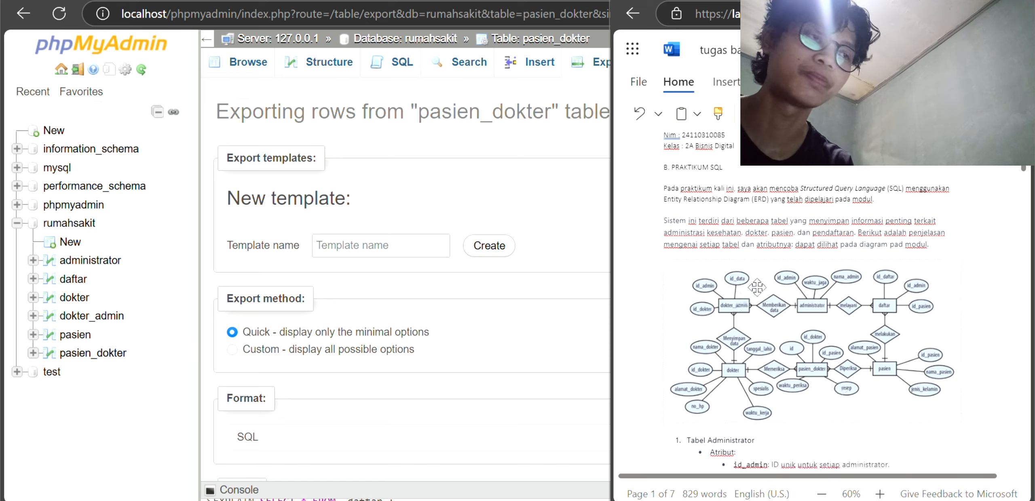
scroll(762, 289, "down", 3)
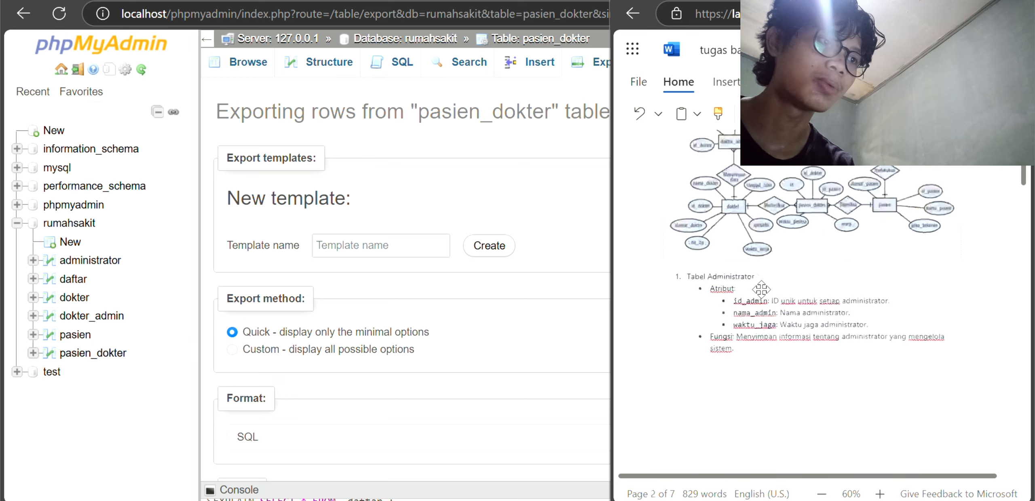
scroll(761, 289, "down", 6)
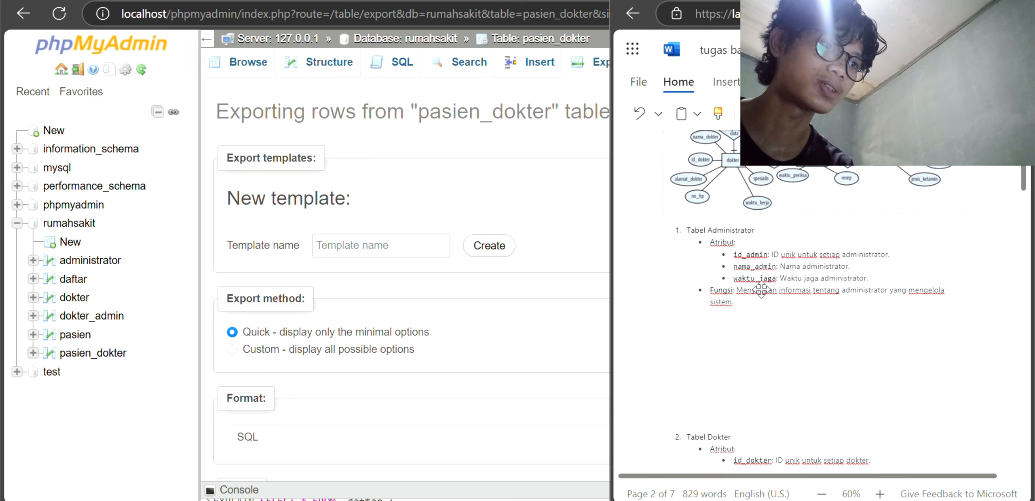
scroll(762, 289, "up", 3)
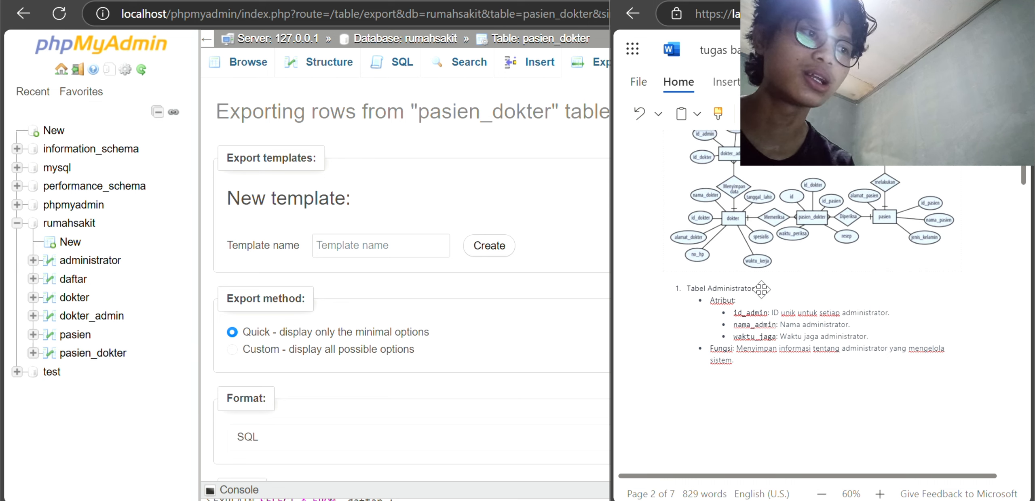
scroll(761, 289, "down", 11)
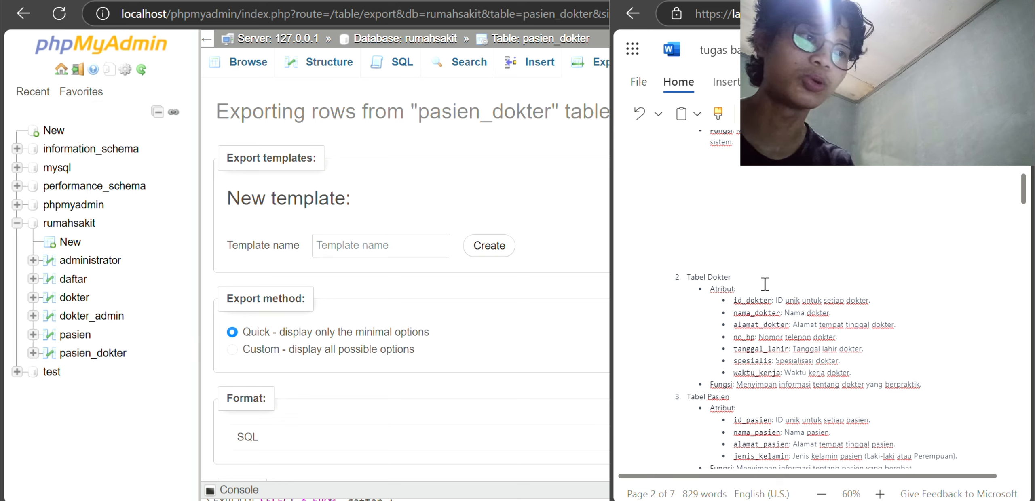
scroll(766, 285, "down", 3)
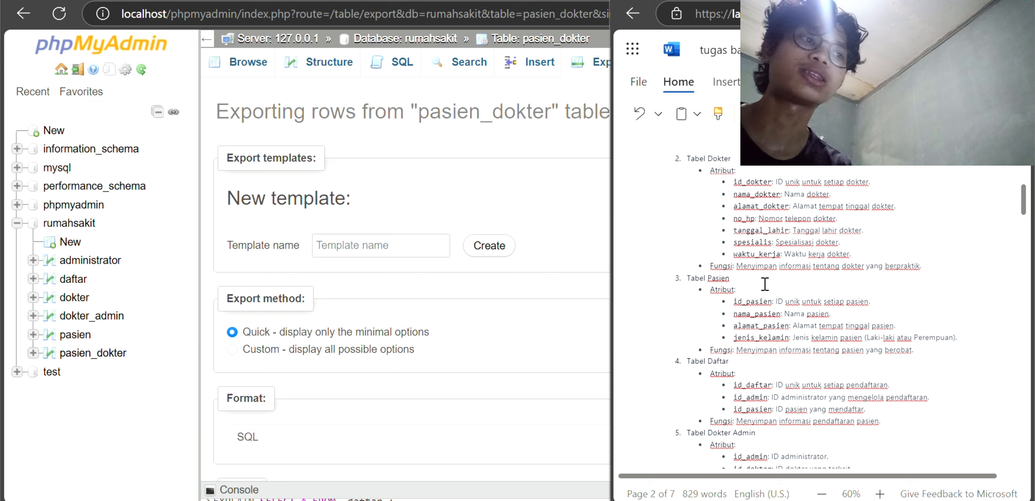
scroll(765, 284, "down", 2)
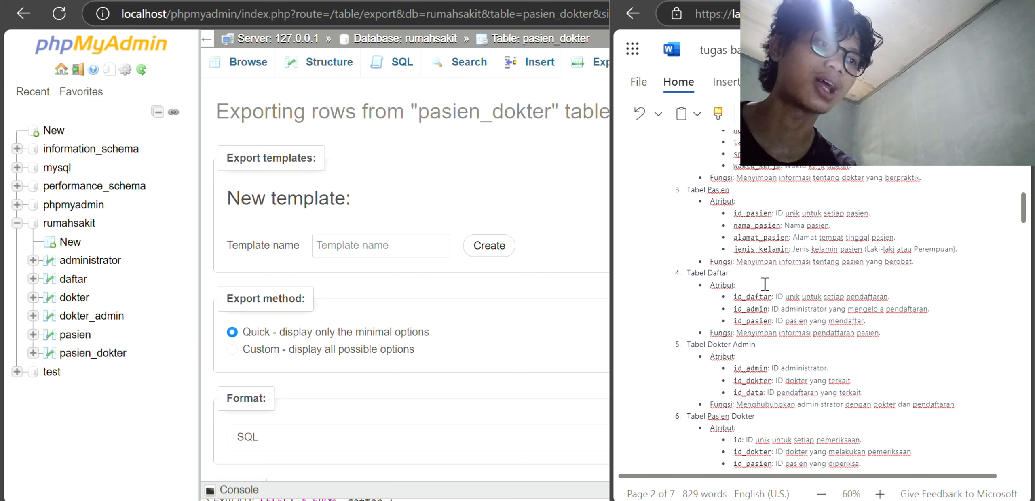
scroll(766, 285, "down", 1)
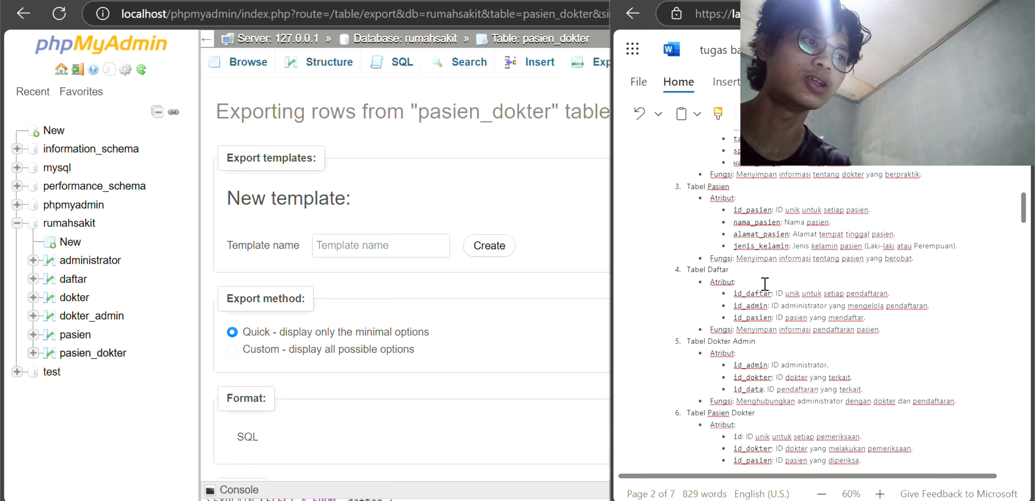
scroll(765, 284, "down", 2)
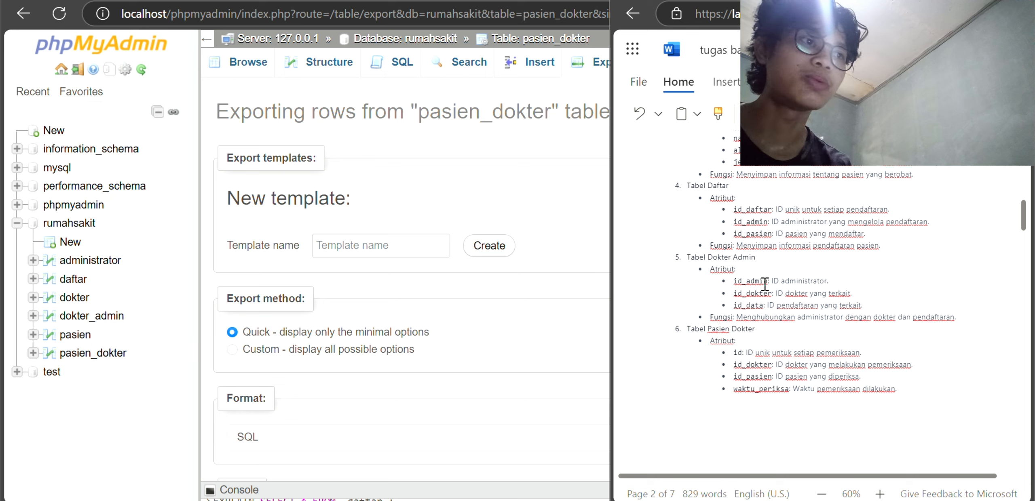
scroll(765, 284, "down", 3)
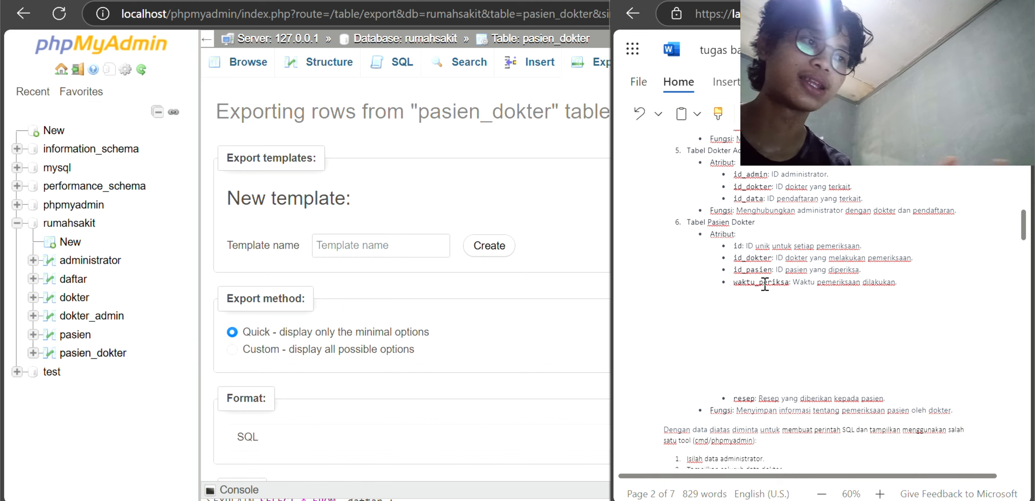
scroll(765, 284, "down", 4)
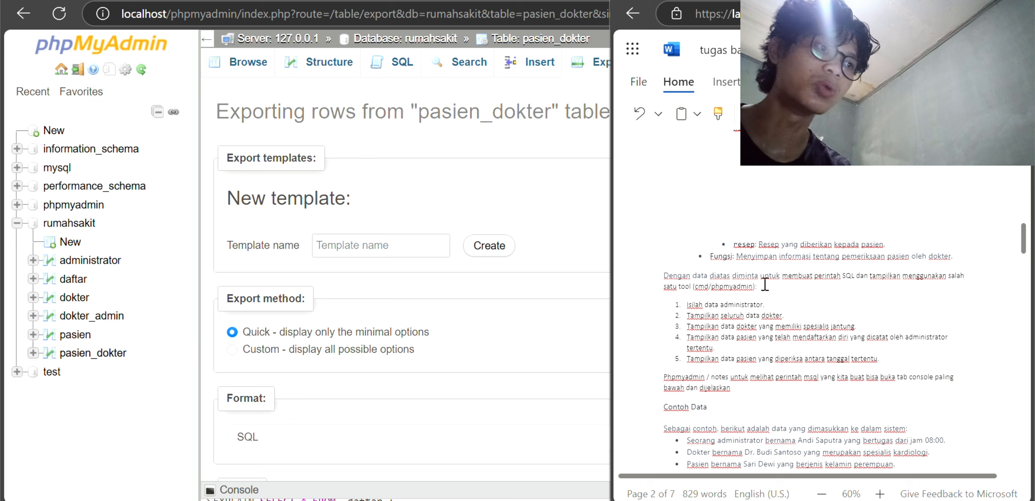
Step: Read the list of required SQL tasks and the sample data under Contoh Data in the assignment document
scroll(766, 284, "down", 1)
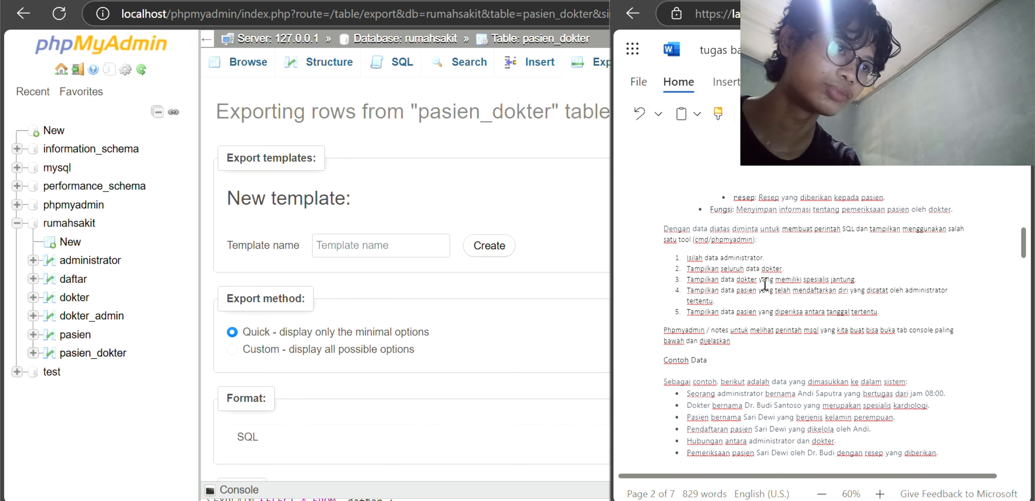
scroll(765, 284, "down", 3)
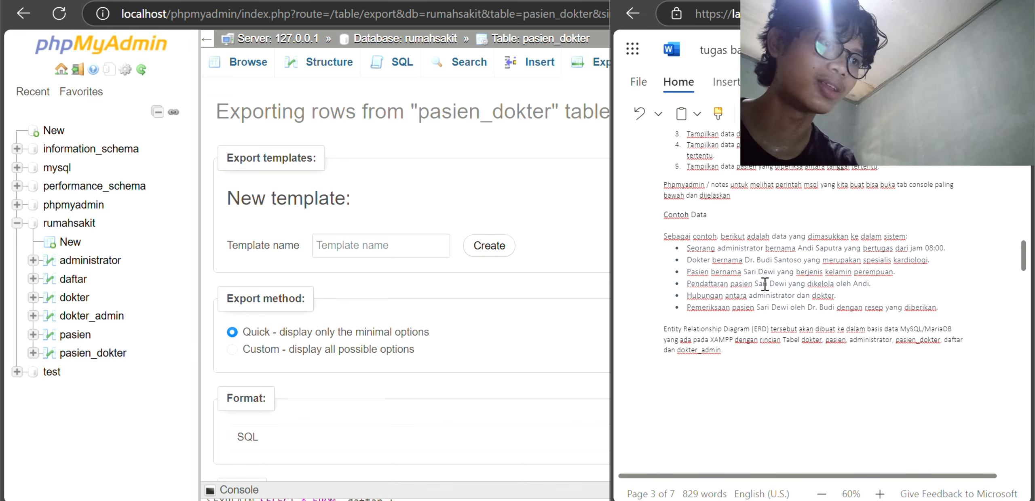
scroll(765, 284, "up", 3)
scroll(765, 284, "down", 3)
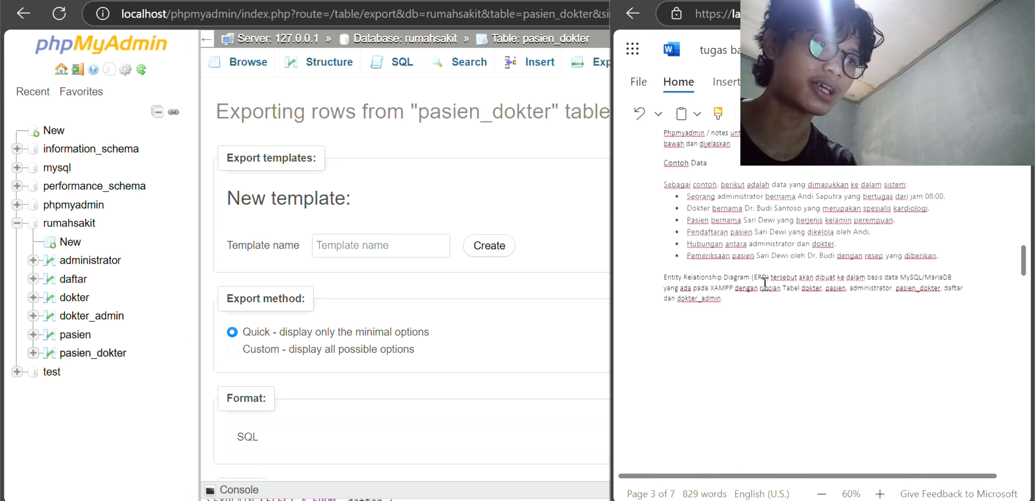
scroll(765, 284, "up", 1)
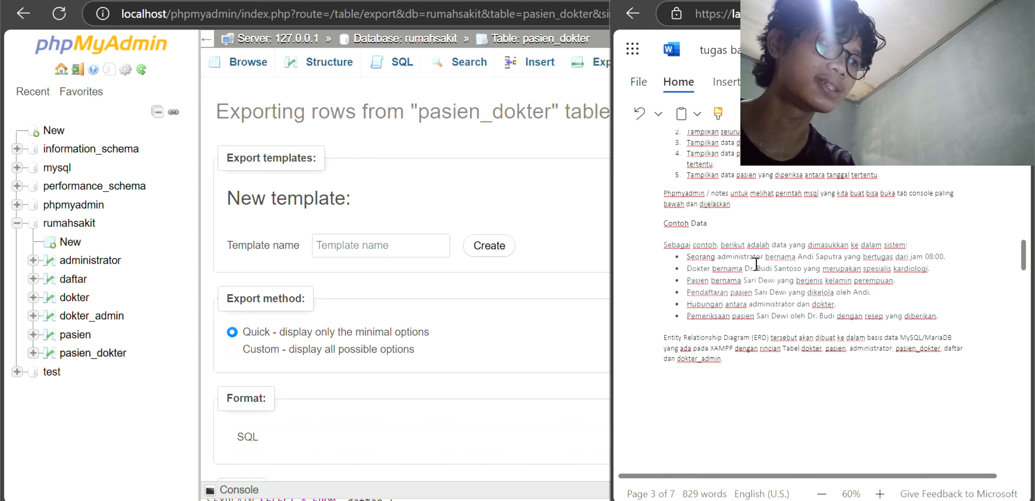
scroll(822, 262, "down", 1)
scroll(823, 262, "down", 1)
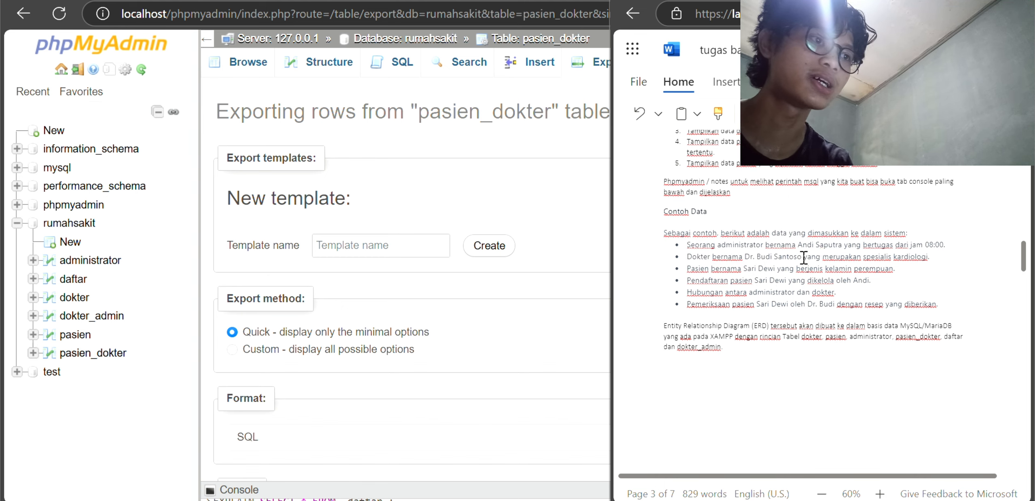
scroll(947, 255, "down", 1)
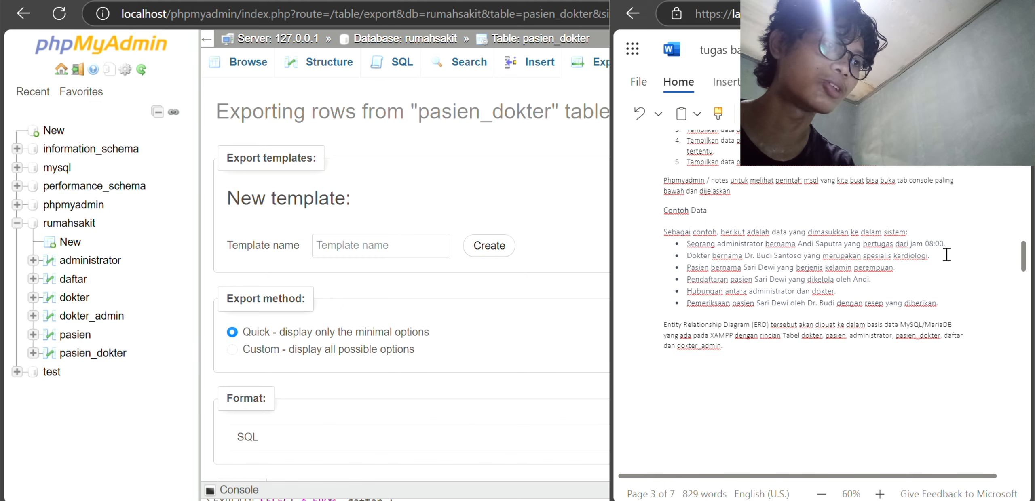
scroll(947, 255, "down", 1)
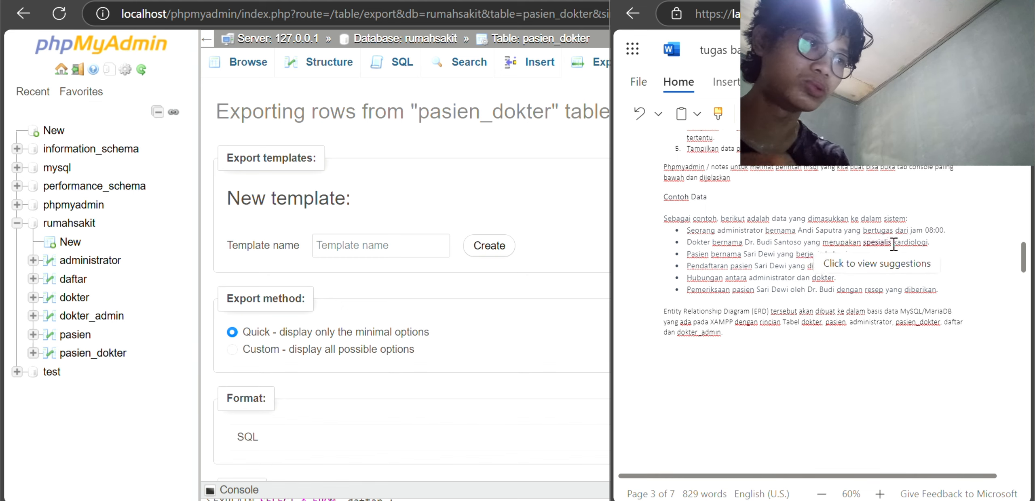
Step: Replace the doctor's specialty in the Contoh Data list with "jantung"
left_click_drag(899, 244, 925, 245)
key("BackSpace")
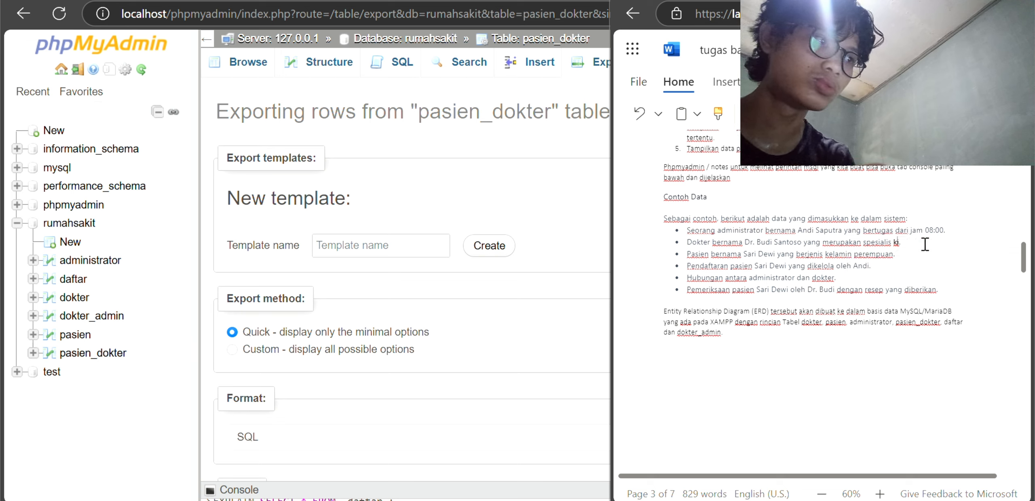
key("BackSpace")
type("jan")
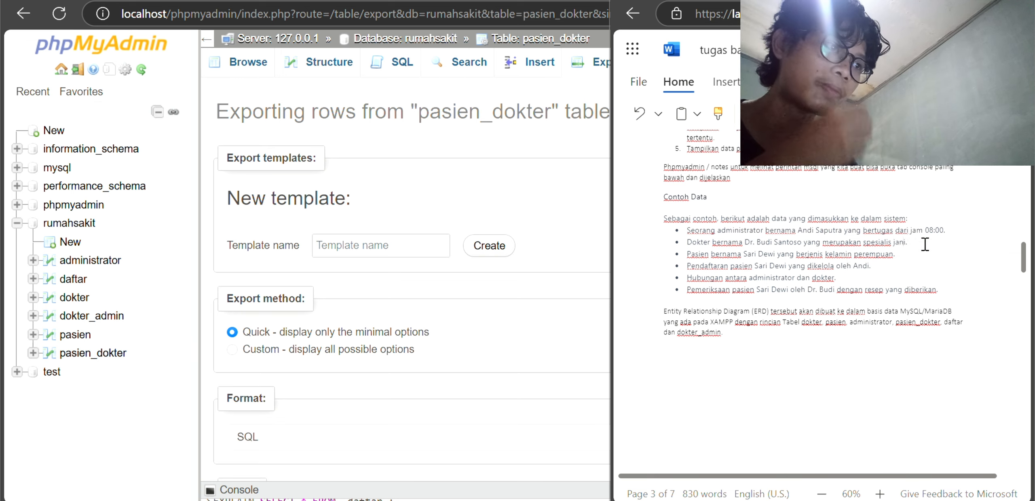
type("tung")
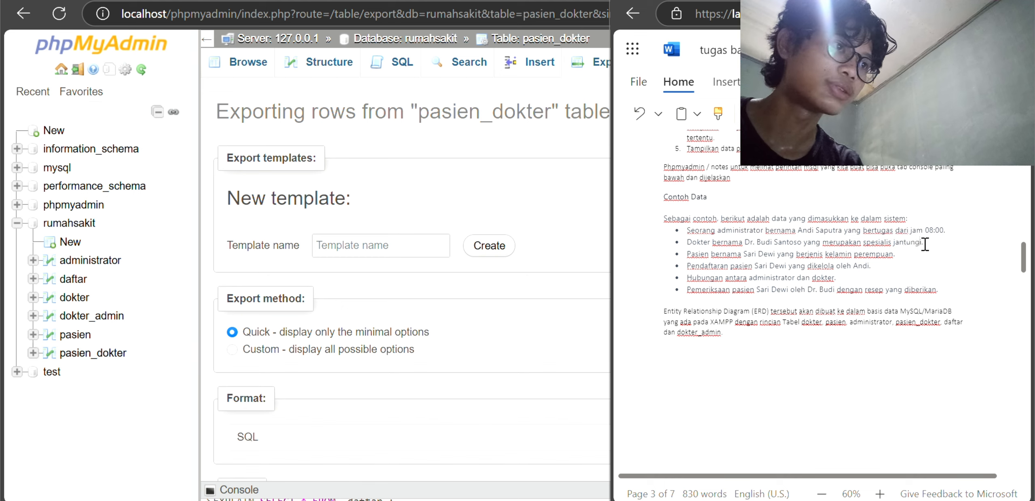
Step: Examine the remaining Contoh Data entries and the Latihan SQL exercise list in the document
left_click_drag(836, 284, 827, 257)
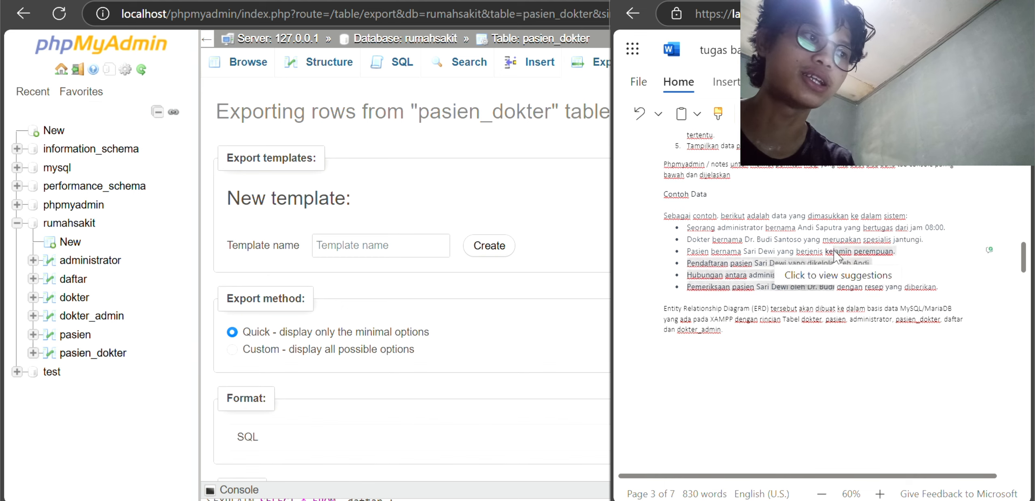
scroll(837, 259, "down", 1)
left_click(894, 262)
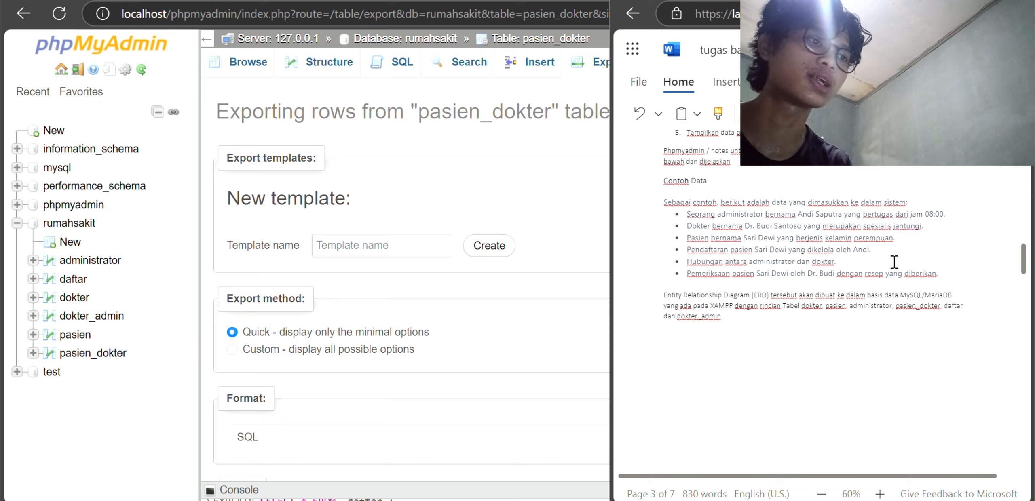
scroll(895, 262, "down", 1)
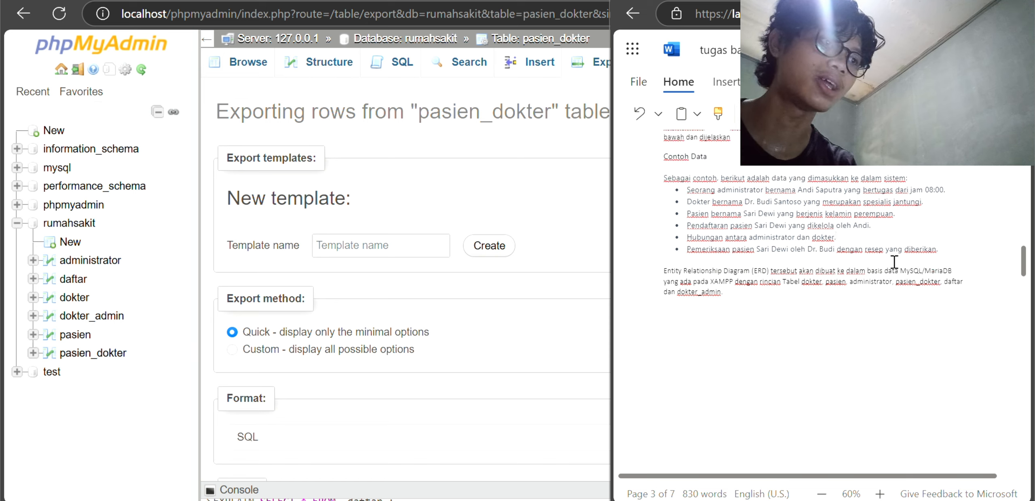
scroll(894, 262, "down", 1)
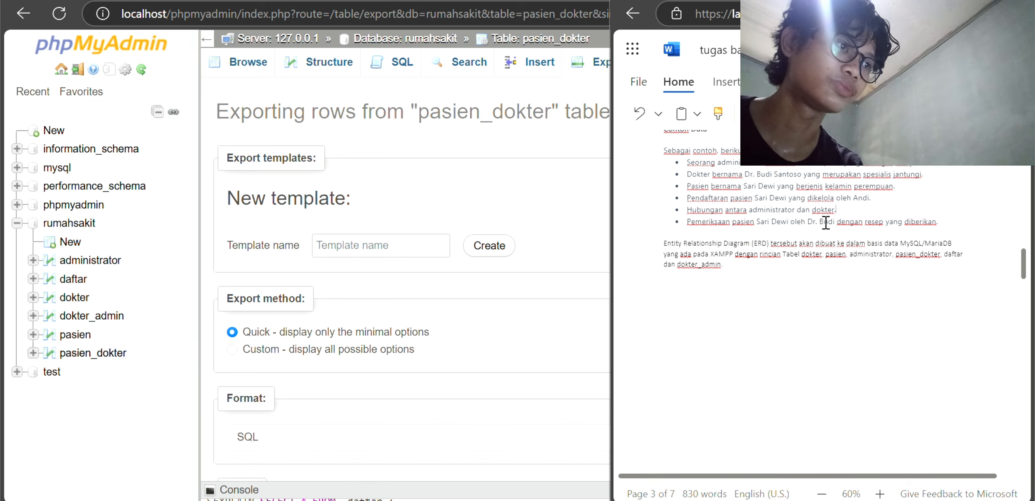
scroll(884, 223, "down", 1)
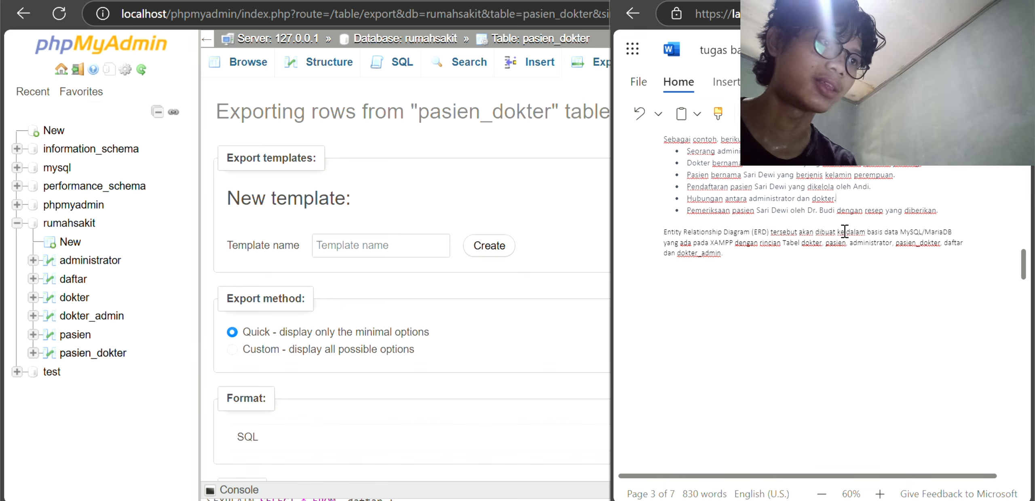
scroll(717, 309, "down", 2)
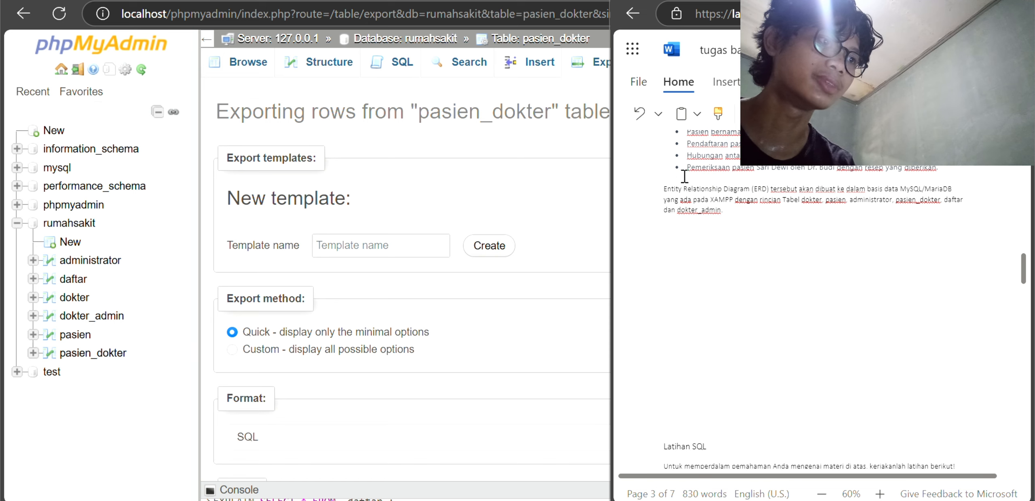
scroll(746, 208, "up", 2)
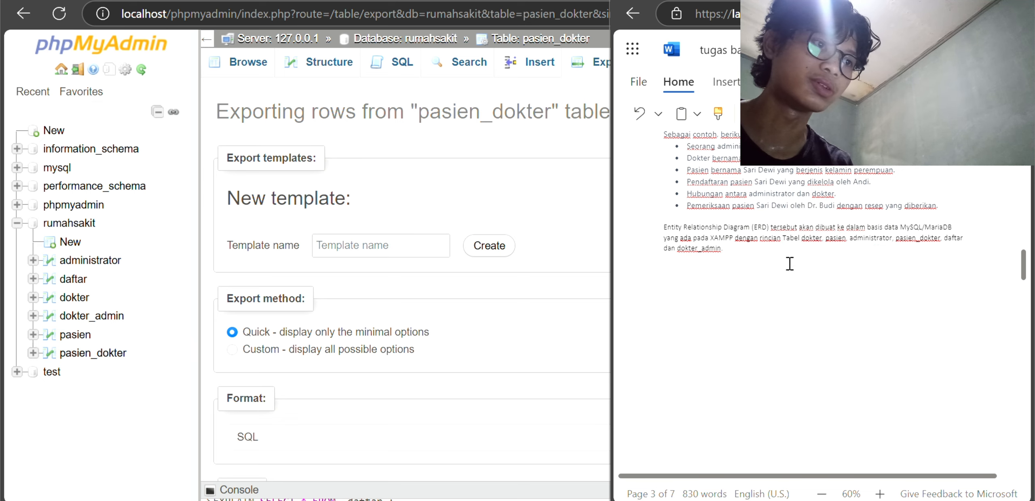
scroll(756, 244, "down", 5)
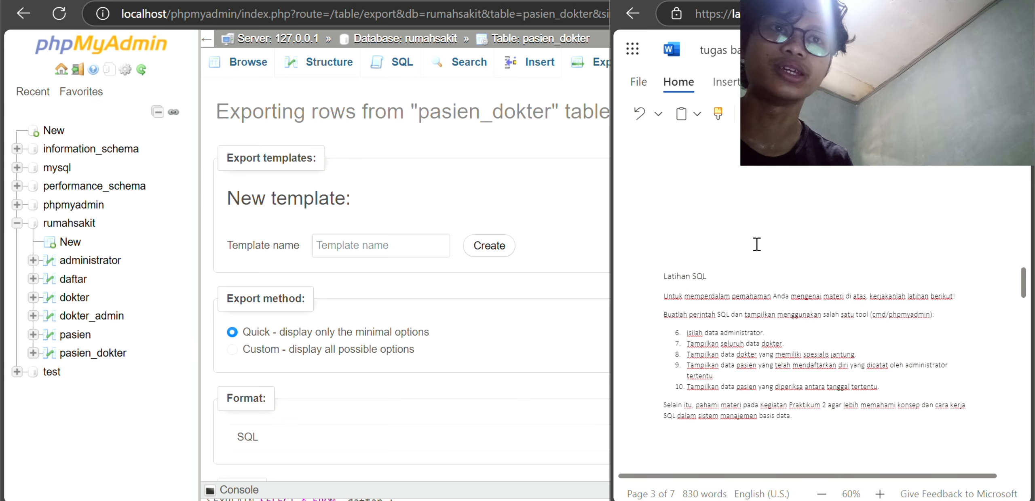
scroll(756, 245, "down", 2)
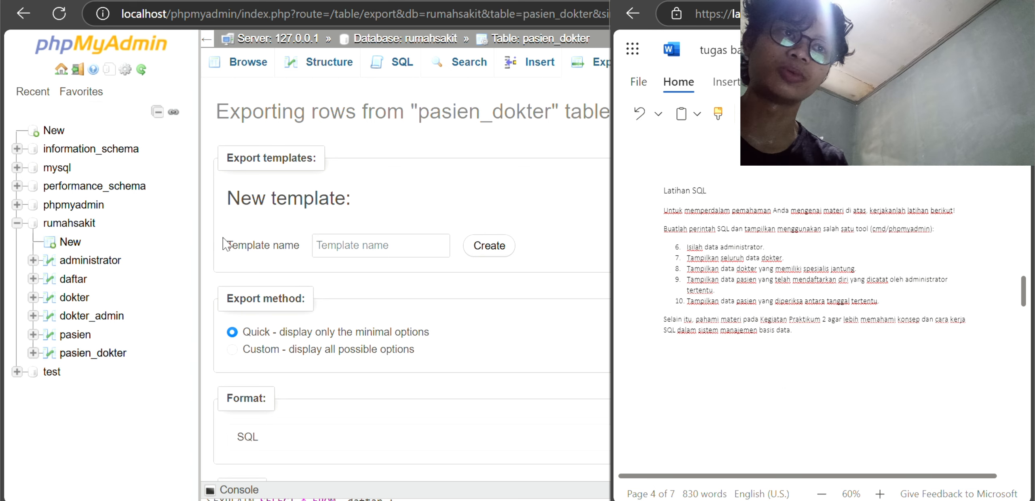
scroll(158, 247, "down", 1)
scroll(224, 229, "down", 5)
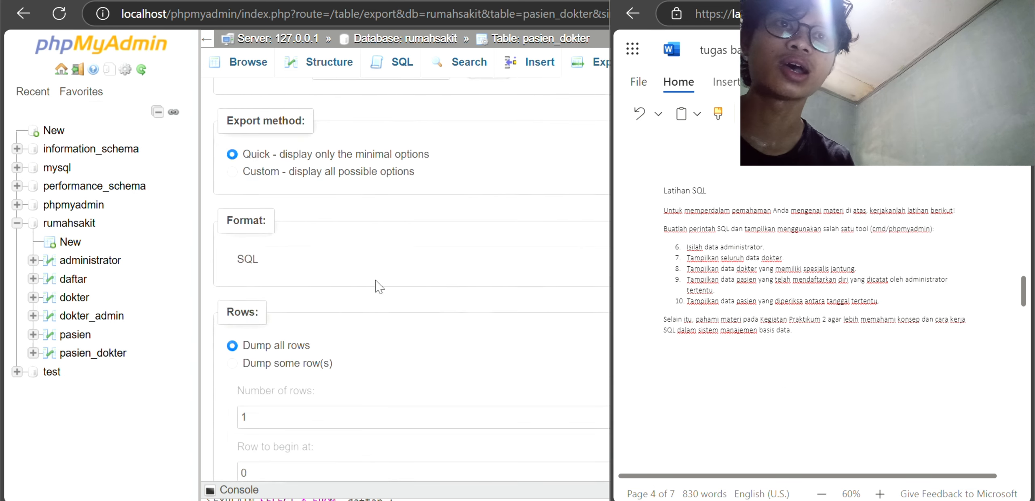
scroll(310, 284, "up", 6)
scroll(691, 271, "down", 8)
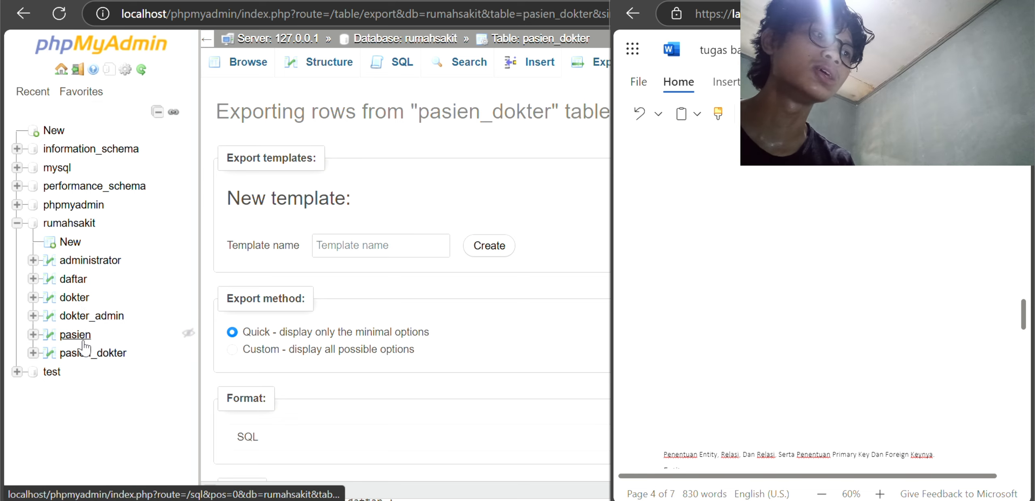
scroll(759, 176, "up", 1)
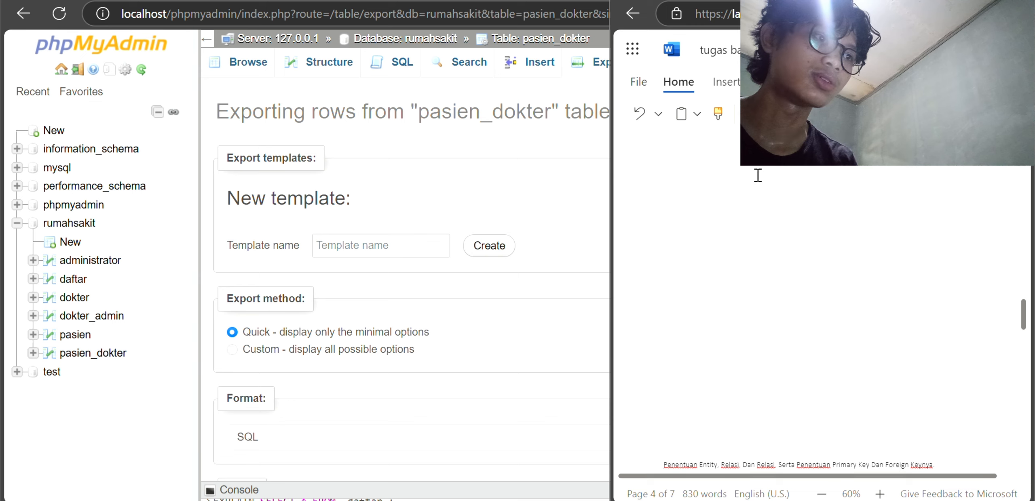
scroll(759, 176, "up", 10)
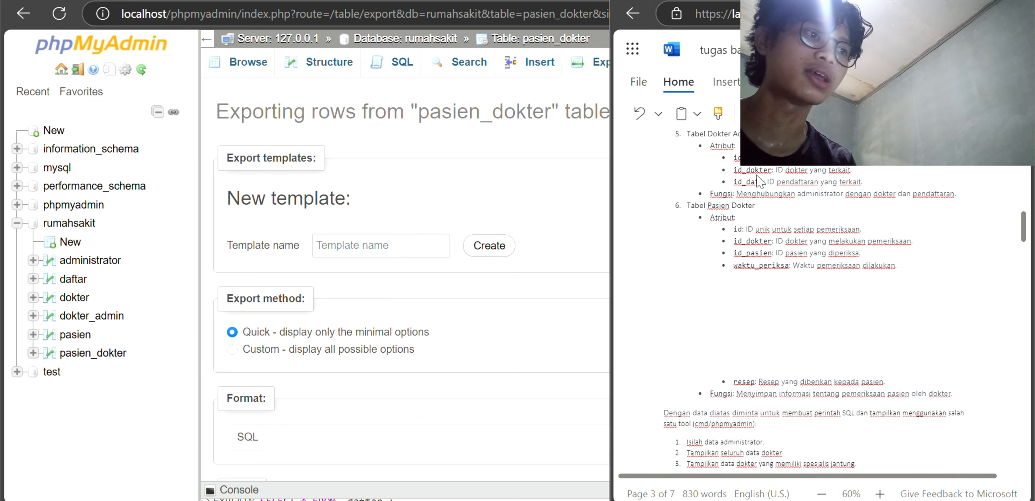
Step: Review the table attribute descriptions and the Latihan SQL exercise list in the assignment document
scroll(758, 182, "up", 5)
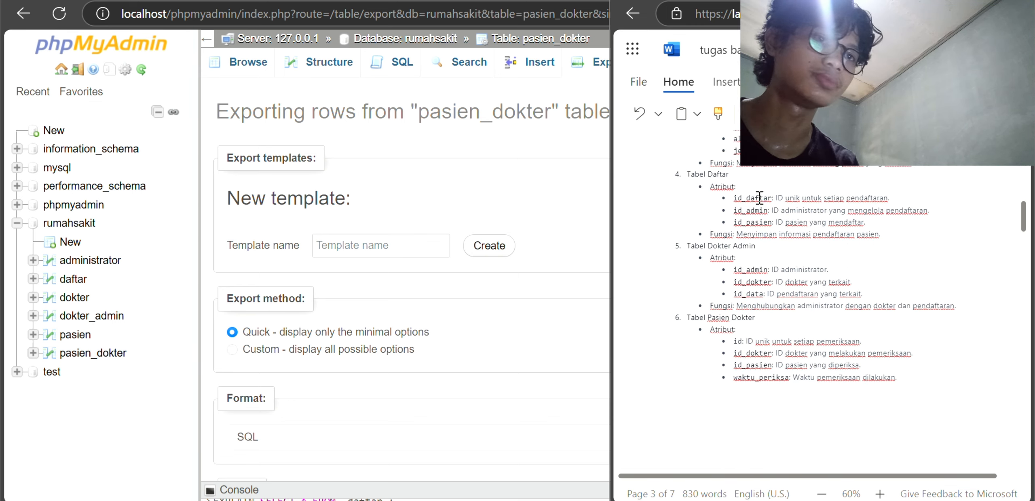
scroll(768, 308, "down", 10)
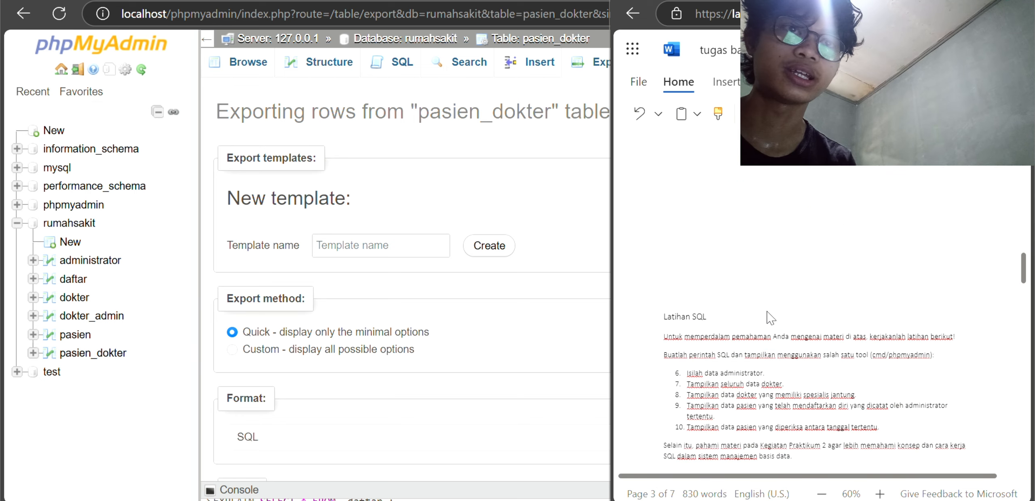
scroll(767, 316, "down", 5)
scroll(125, 309, "down", 1)
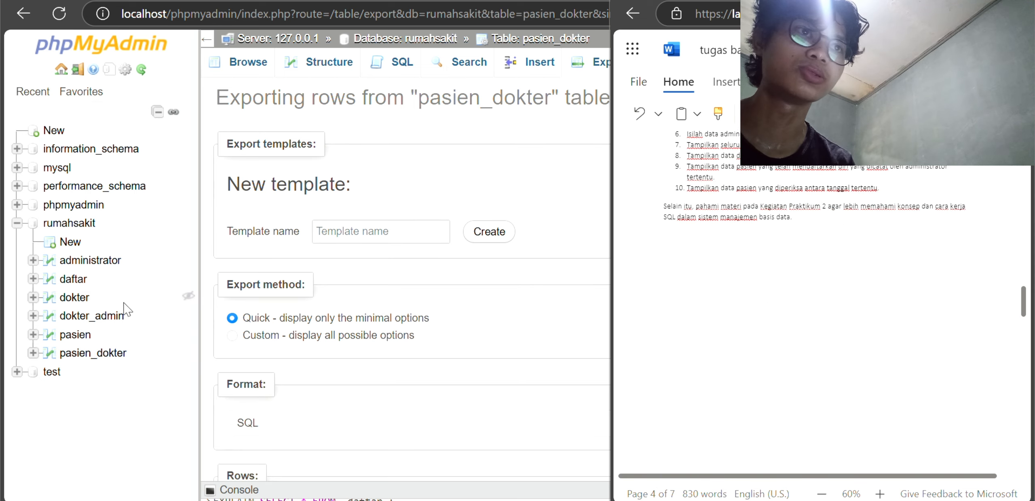
Step: View the rumahsakit database's table list in phpMyAdmin and open its SQL query editor
key("super+Up")
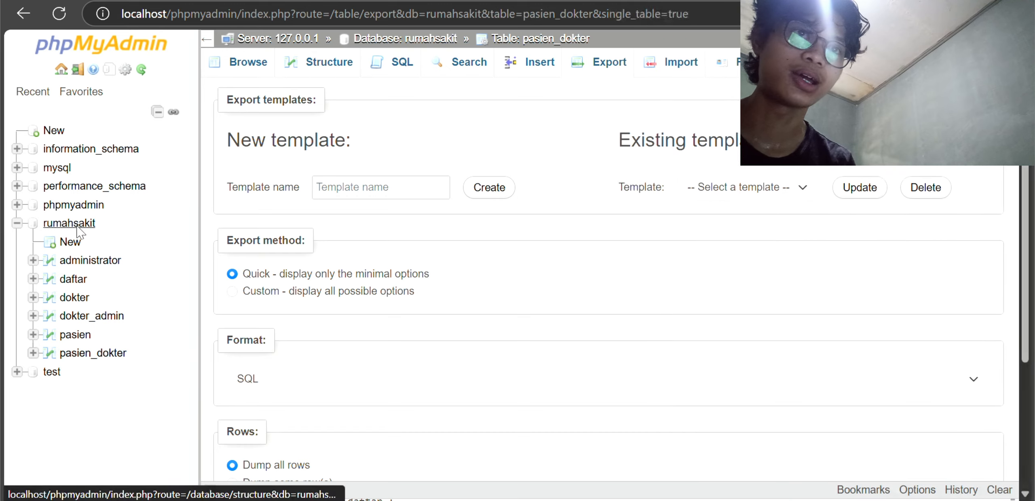
left_click(74, 225)
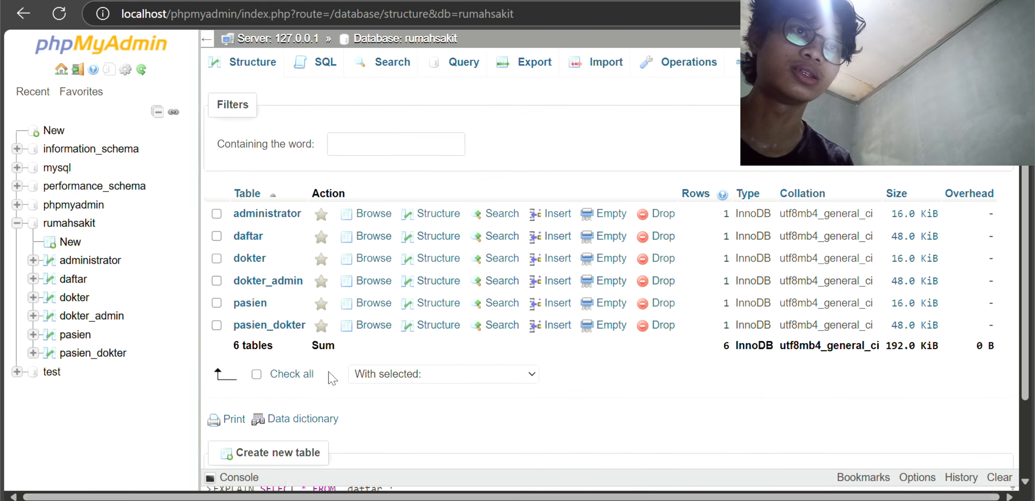
left_click(310, 78)
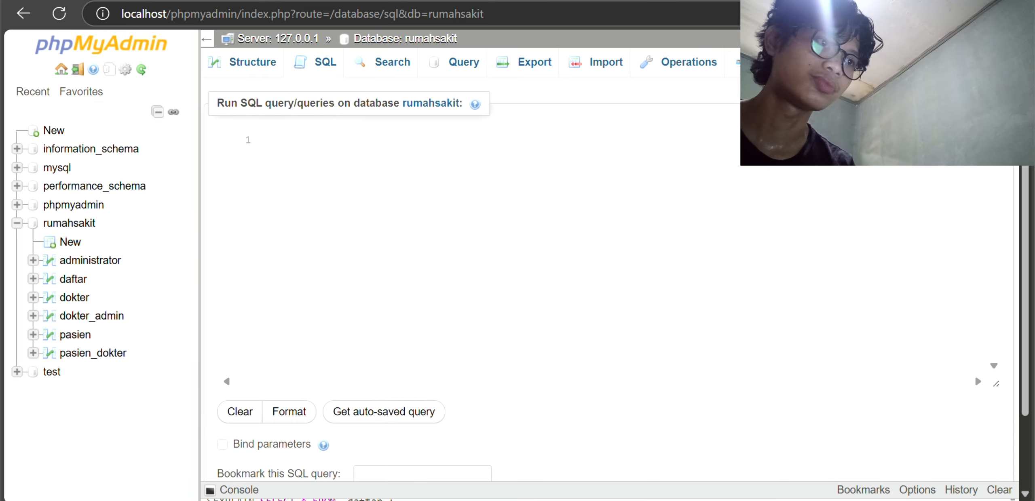
Step: Switch to the Word document and examine the Entitas list with each table's attributes, primary keys and foreign keys
mouse_move(578, 500)
left_click(669, 429)
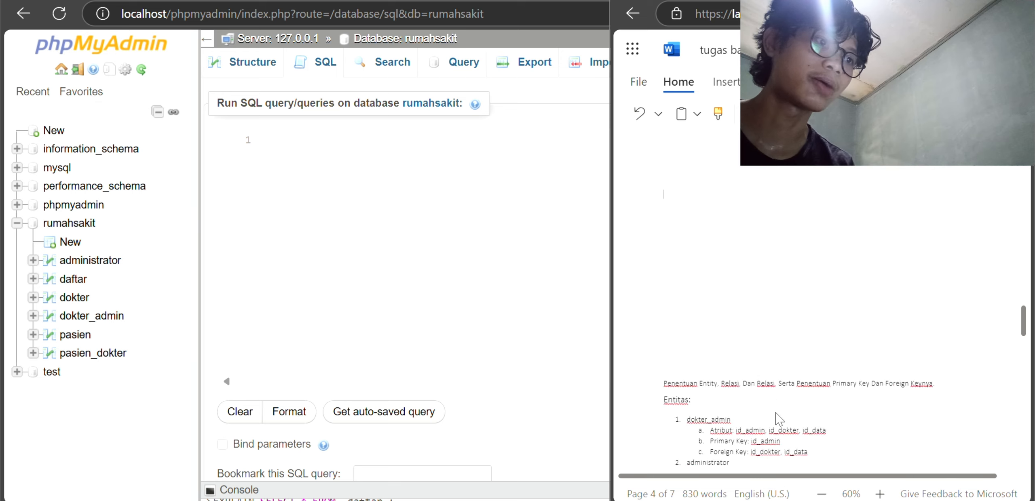
scroll(779, 420, "down", 5)
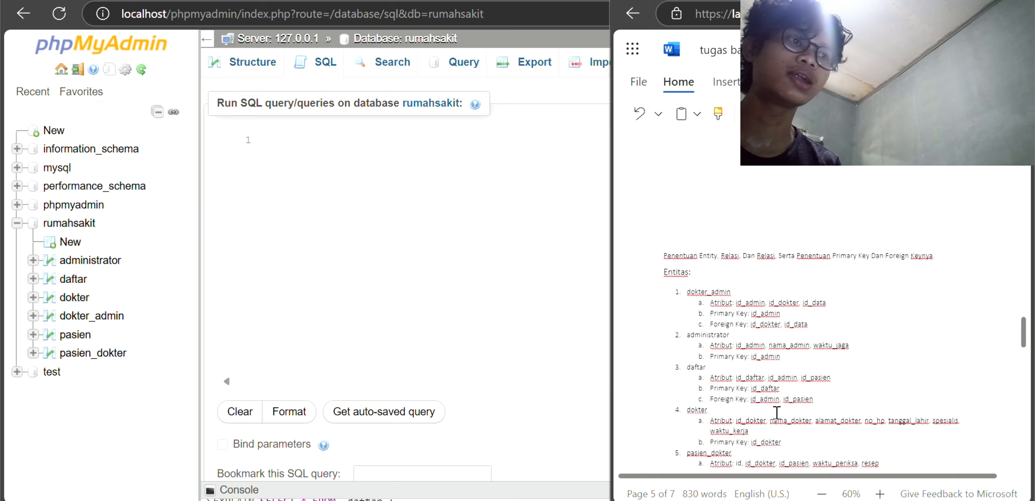
scroll(720, 288, "down", 2)
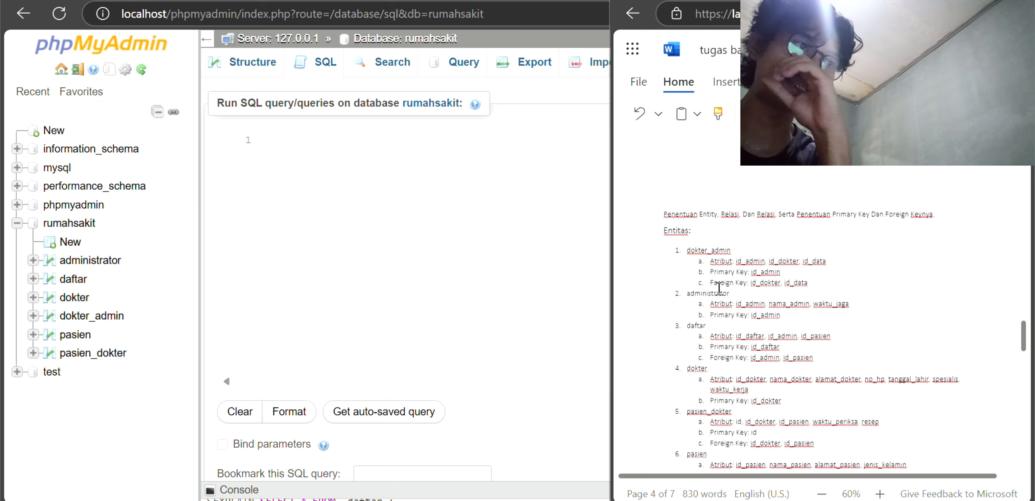
scroll(719, 288, "down", 1)
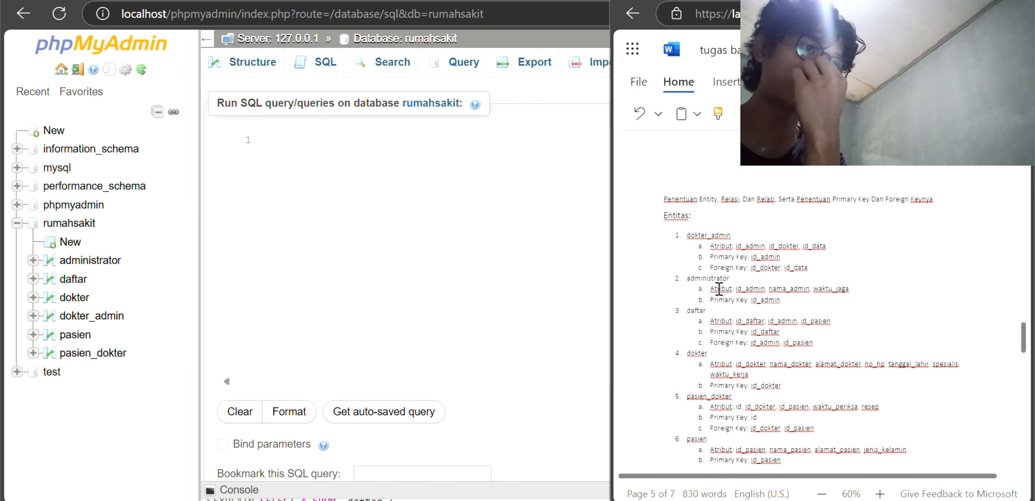
scroll(719, 288, "down", 3)
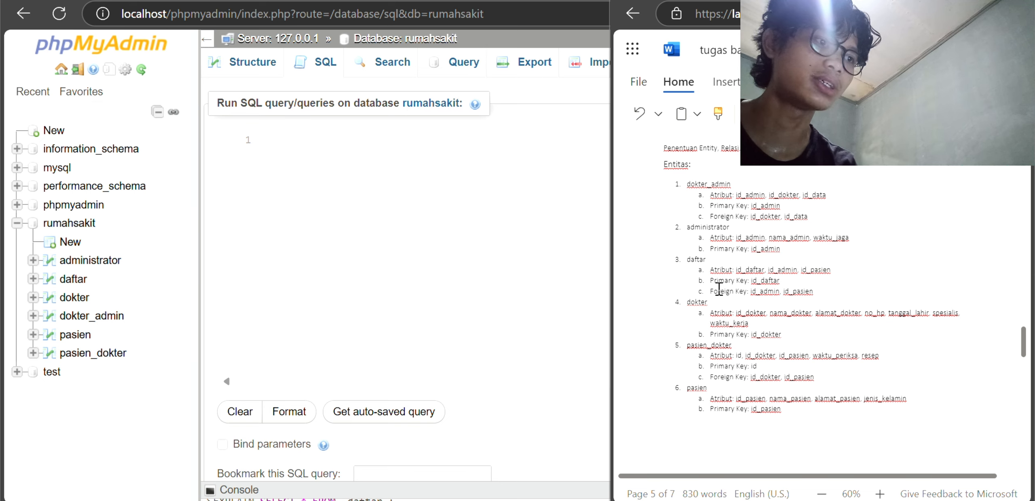
scroll(728, 283, "down", 2)
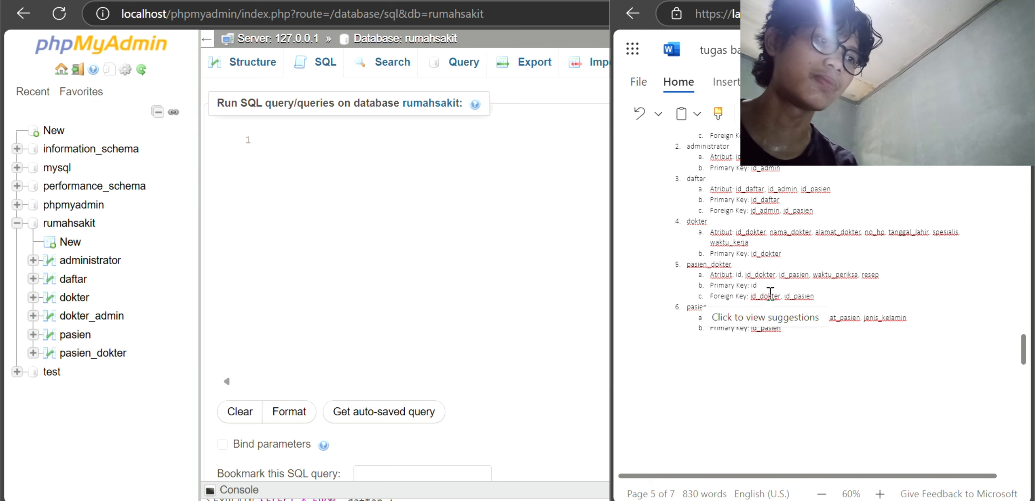
scroll(792, 292, "down", 1)
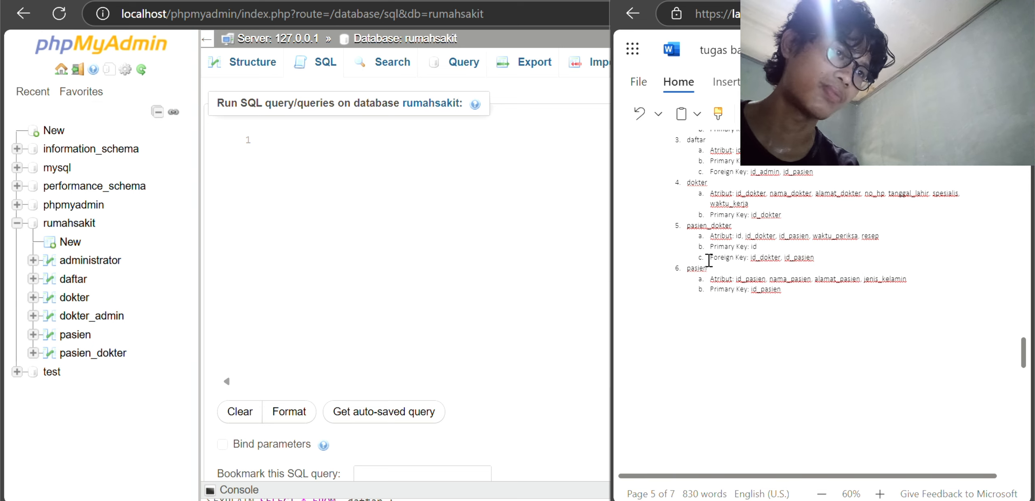
scroll(736, 267, "down", 1)
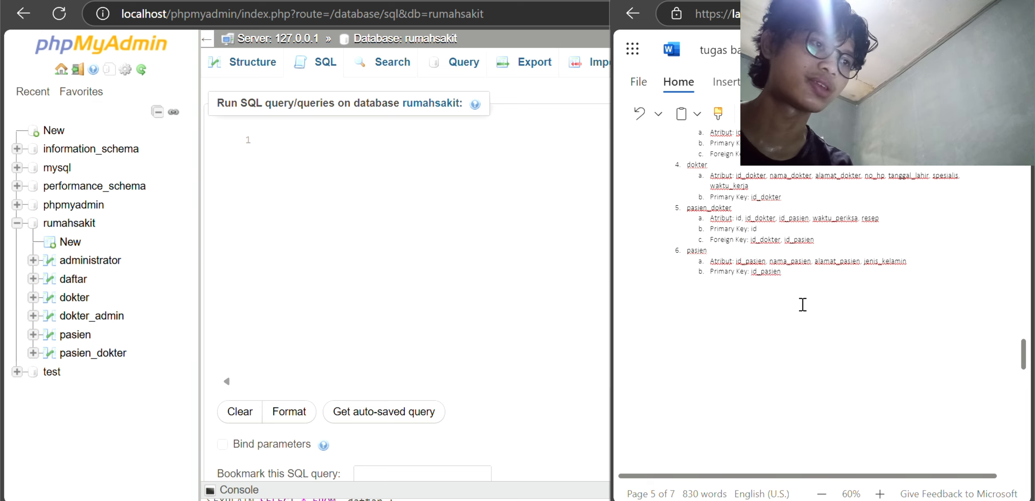
scroll(777, 385, "down", 2)
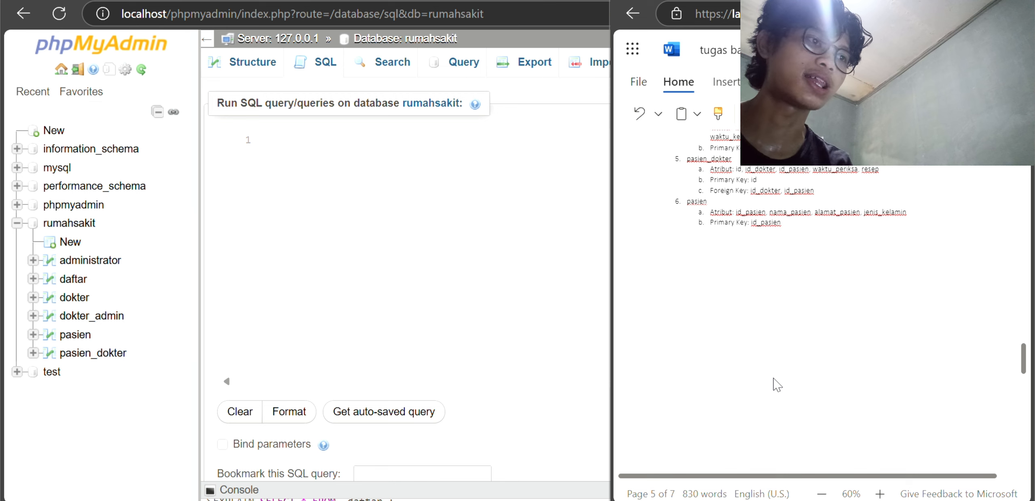
Step: Read the CREATE DATABASE and CREATE TABLE statements for the rumahsakit database in the document
scroll(774, 386, "down", 5)
scroll(773, 384, "down", 5)
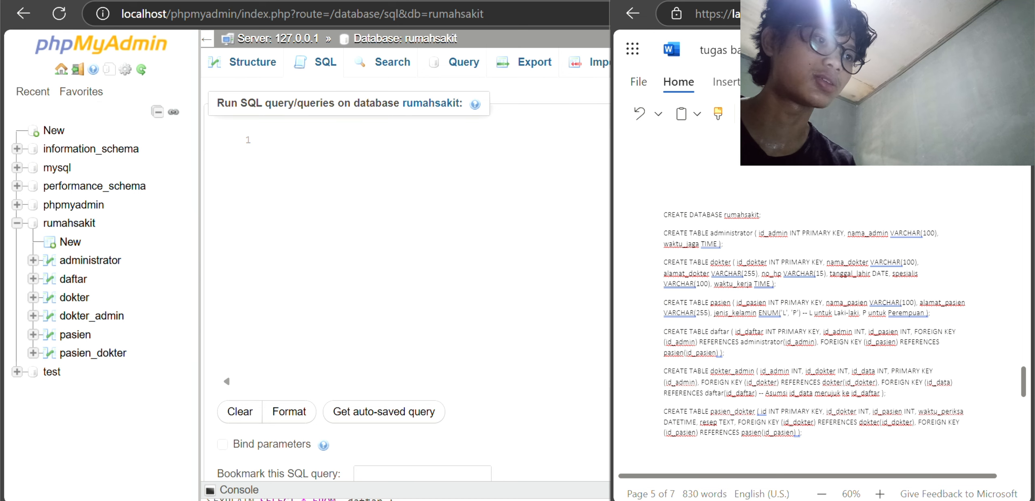
scroll(832, 195, "down", 2)
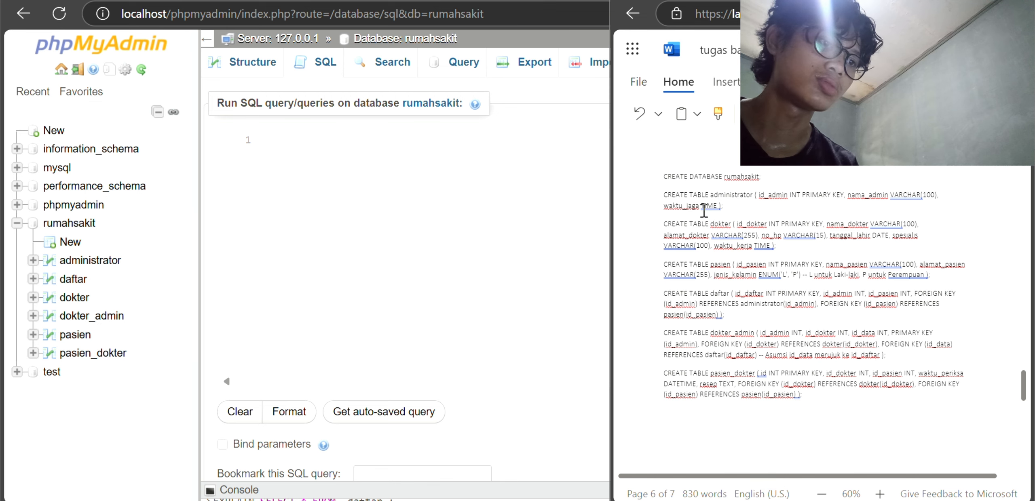
scroll(704, 210, "down", 1)
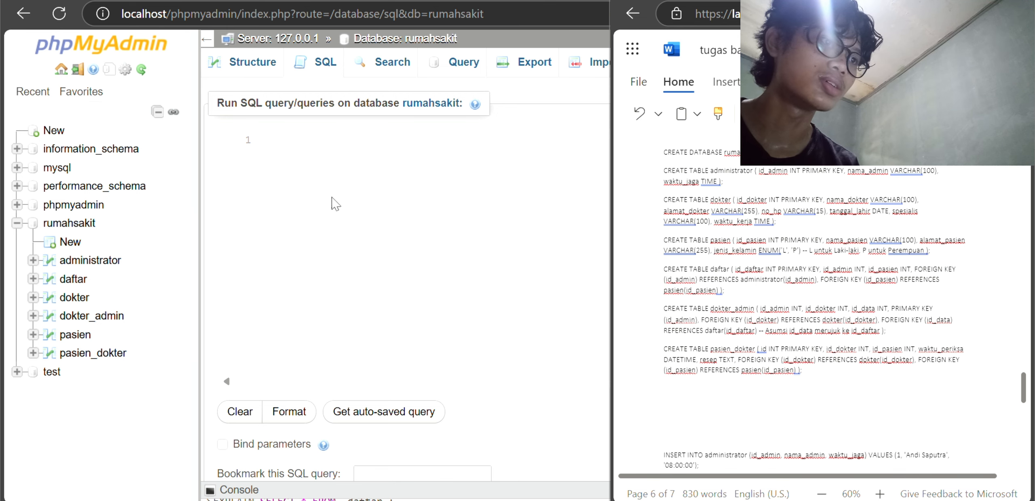
Step: Browse the administrator table, compare it with the document's CREATE TABLE statements, and open the table's SQL query editor
left_click(72, 263)
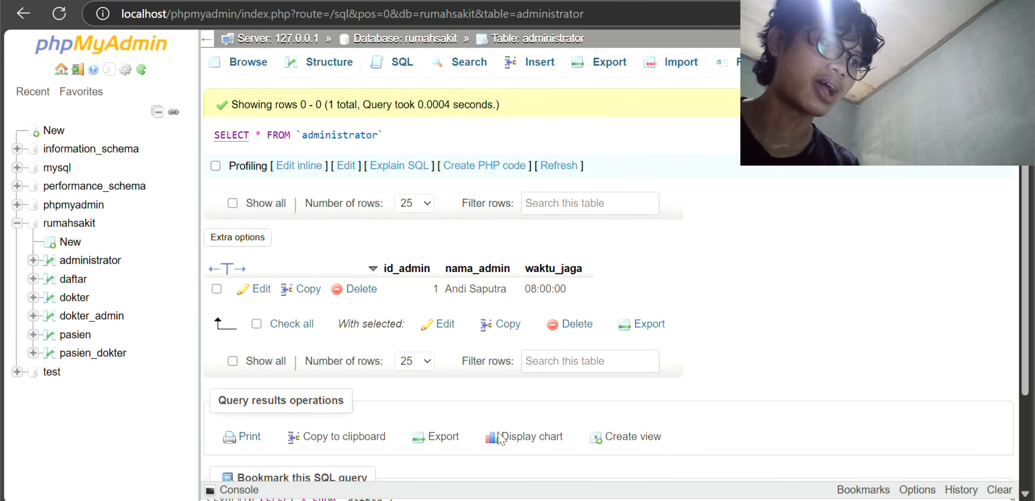
mouse_move(579, 499)
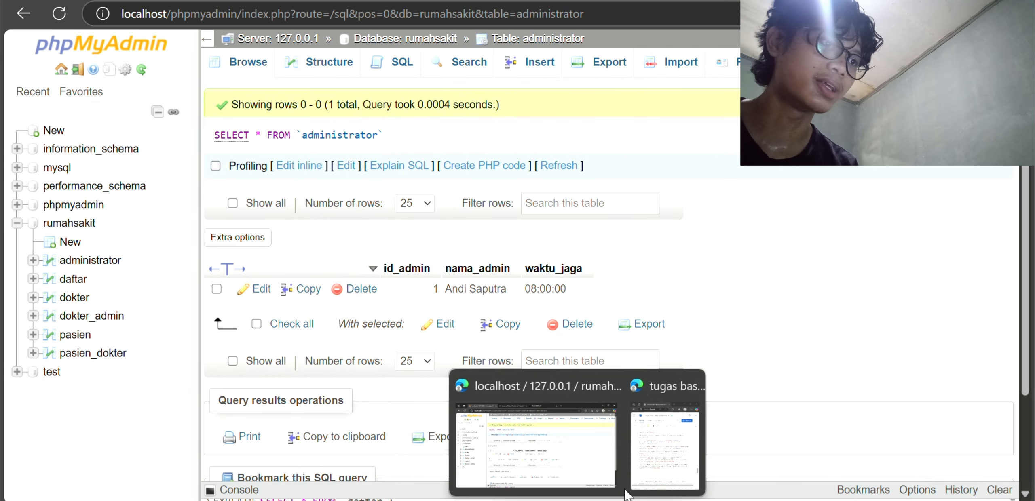
left_click(663, 457)
scroll(786, 280, "down", 1)
scroll(786, 280, "up", 3)
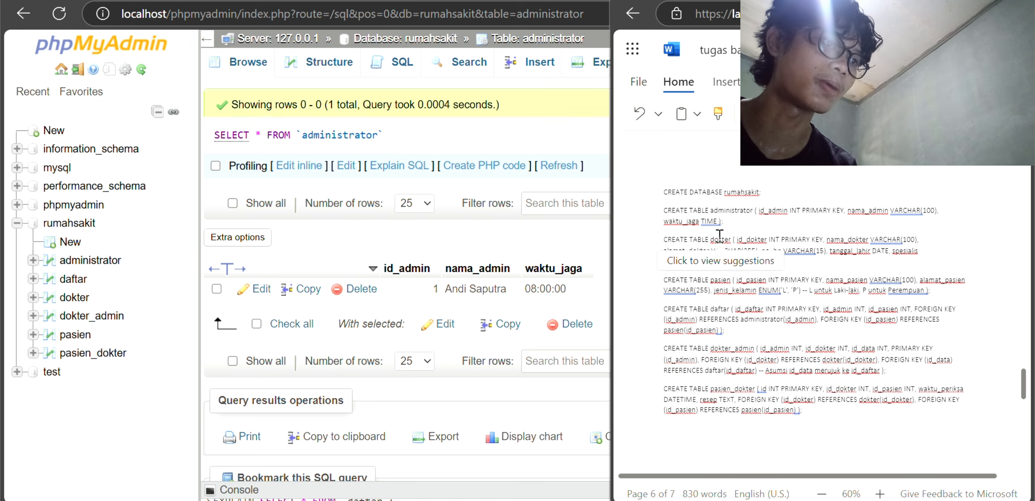
scroll(813, 251, "down", 1)
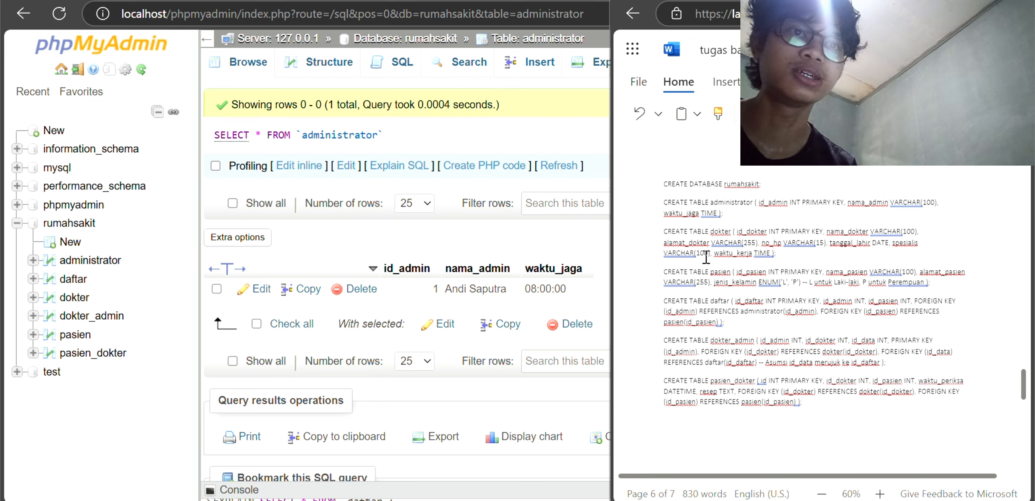
scroll(719, 251, "down", 3)
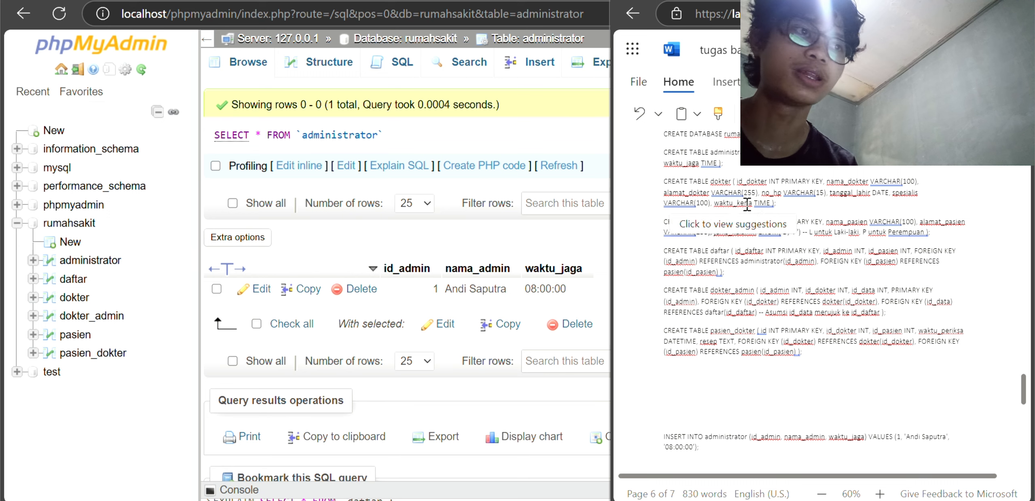
scroll(753, 227, "up", 1)
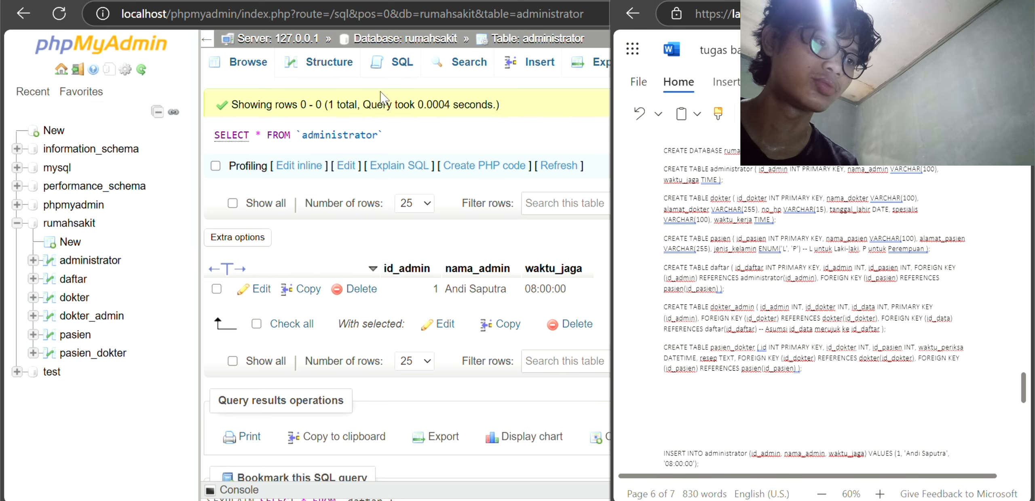
left_click(391, 72)
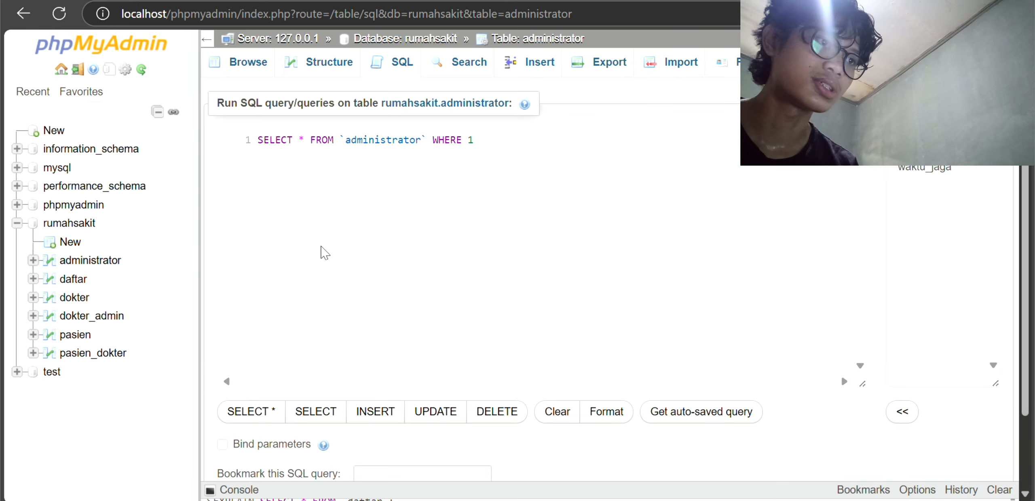
Step: Browse the daftar table, compare it with its CREATE TABLE statement in the document, and open the table's SQL query editor
left_click(77, 280)
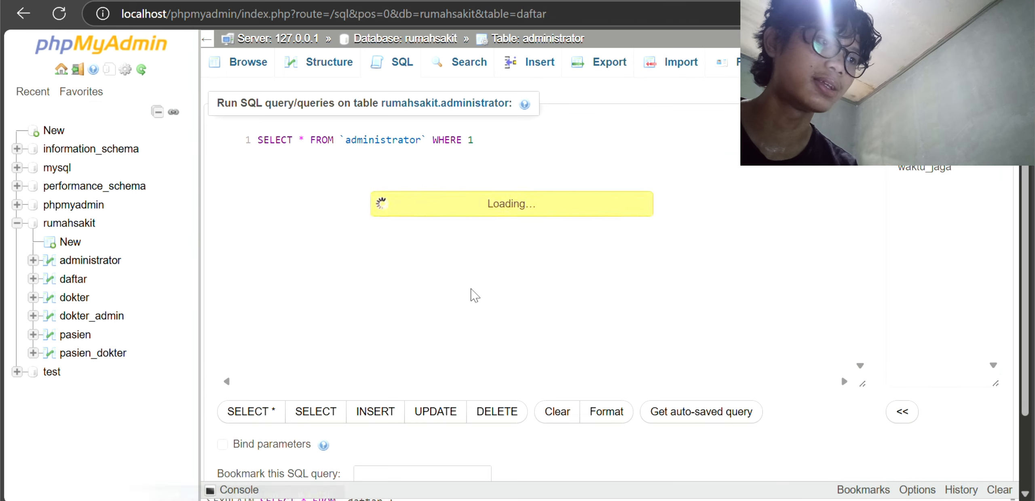
scroll(537, 137, "down", 1)
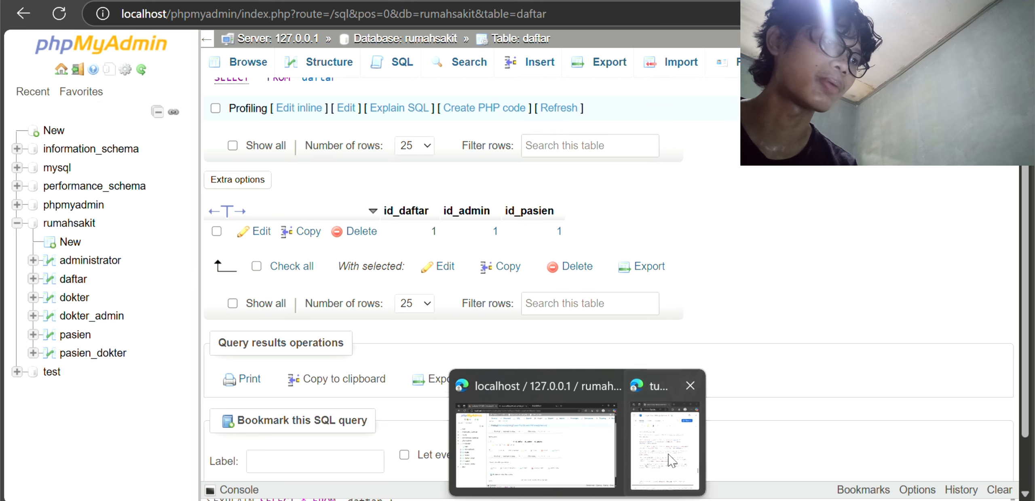
left_click(668, 458)
scroll(756, 315, "down", 1)
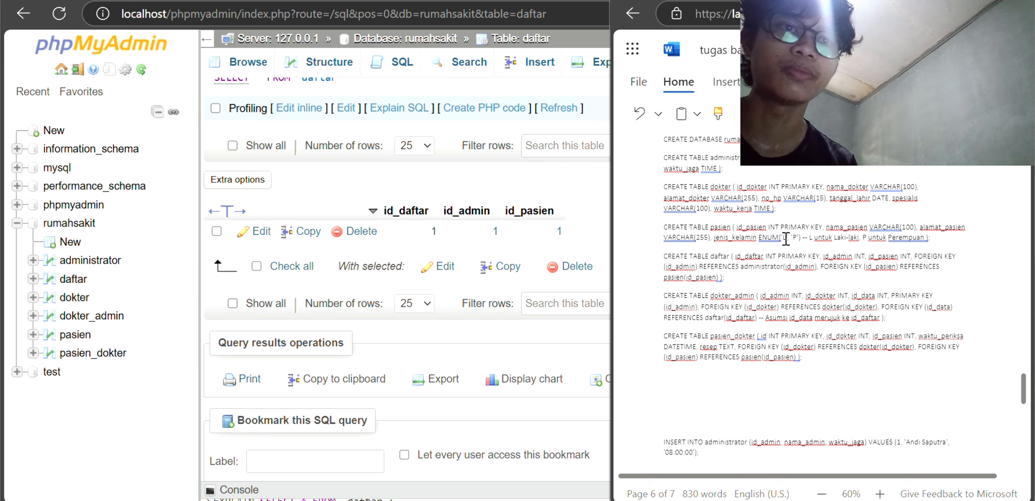
scroll(901, 239, "down", 1)
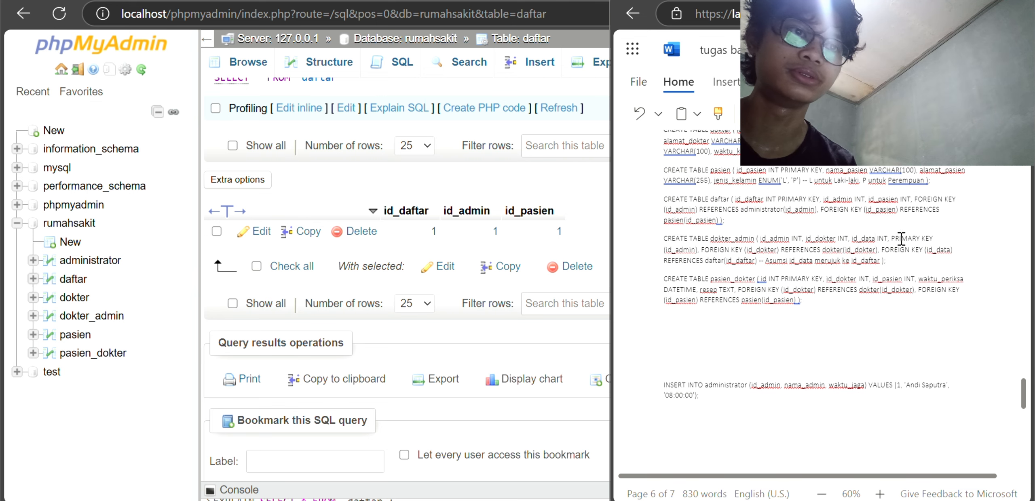
left_click(392, 66)
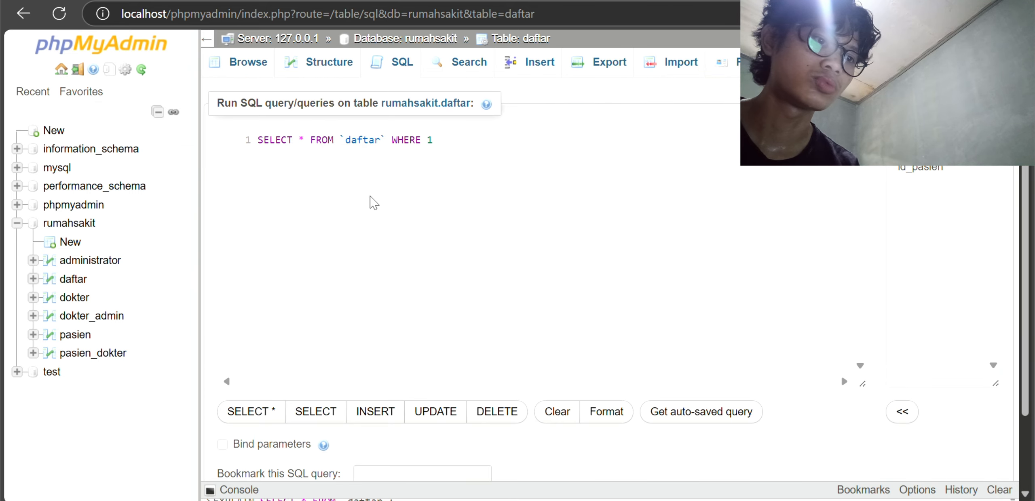
Step: Browse the pasien table's rows and compare its columns with the CREATE TABLE statements in the document
left_click(79, 336)
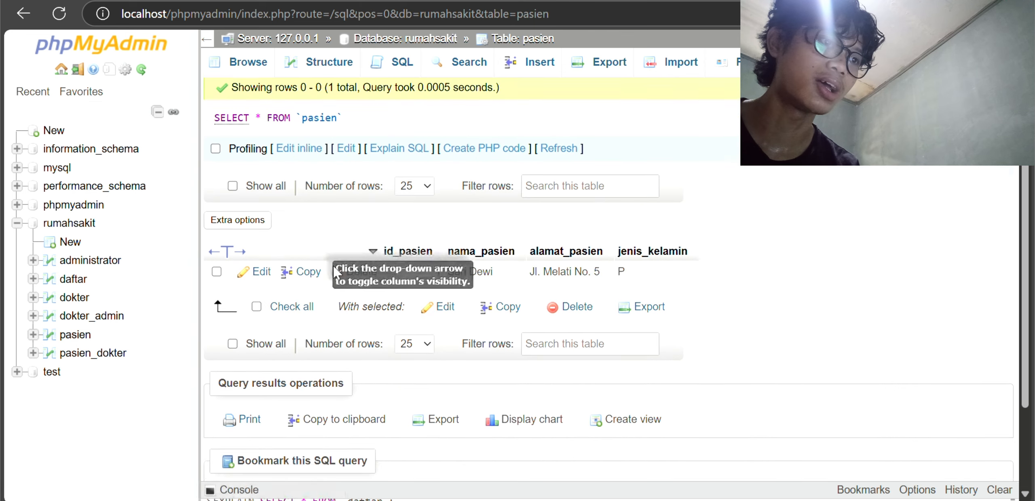
scroll(333, 273, "down", 2)
scroll(333, 273, "up", 1)
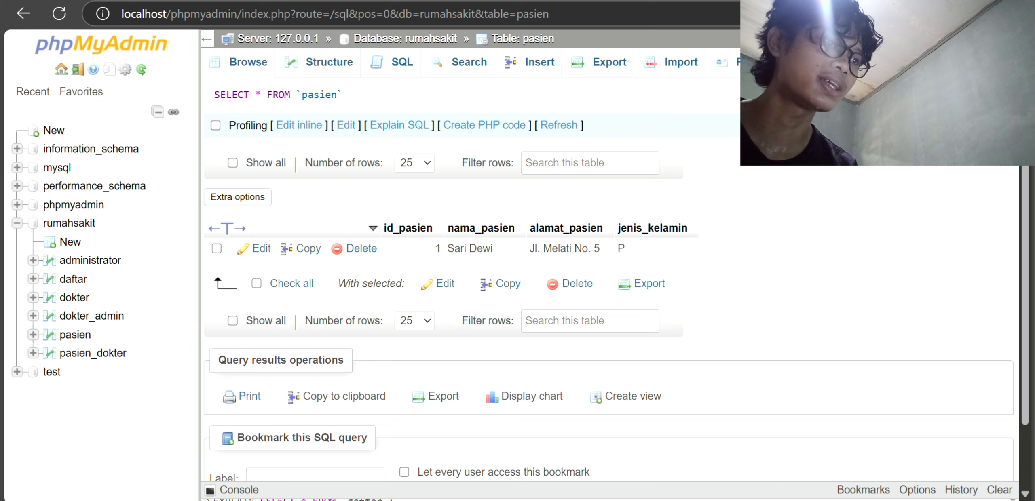
left_click(652, 434)
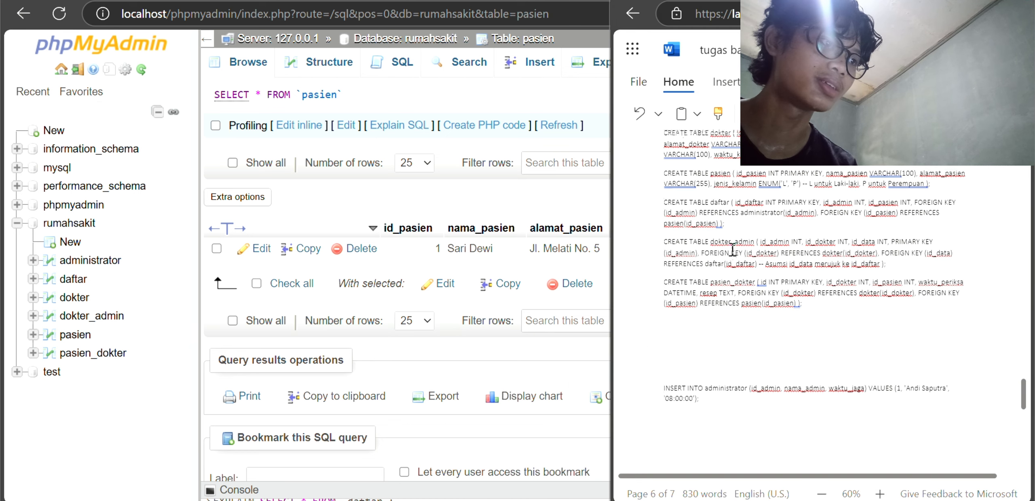
scroll(732, 251, "up", 1)
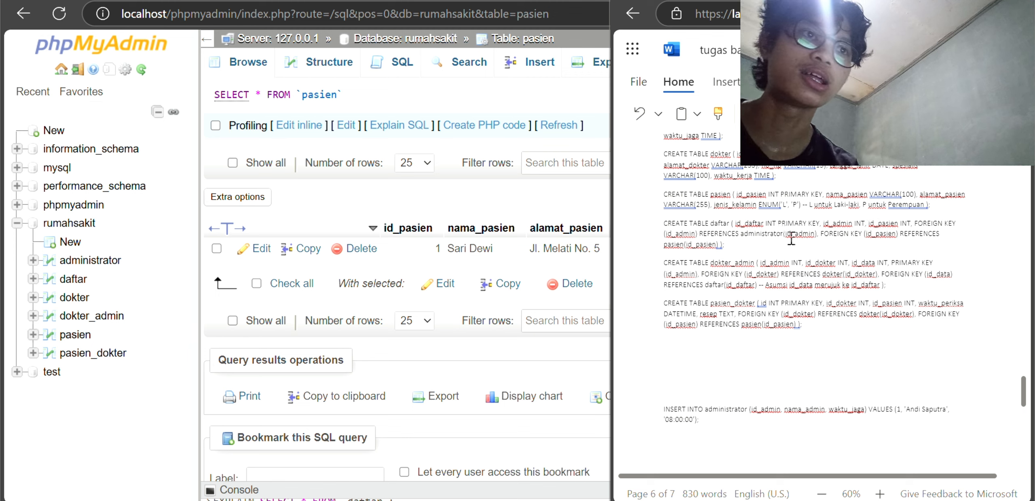
scroll(833, 246, "down", 1)
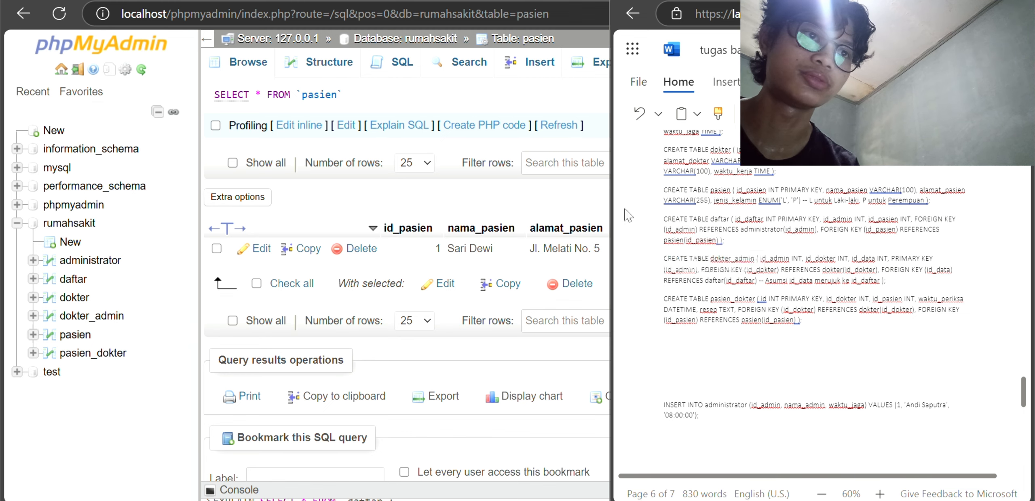
Step: Open the pasien table's SQL query editor, and browse the rows of the daftar table
left_click(389, 67)
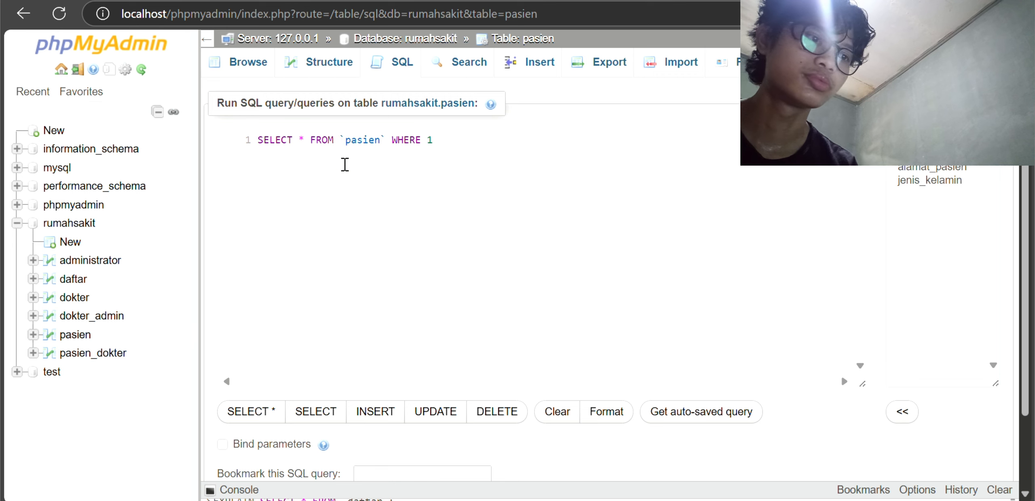
left_click(71, 279)
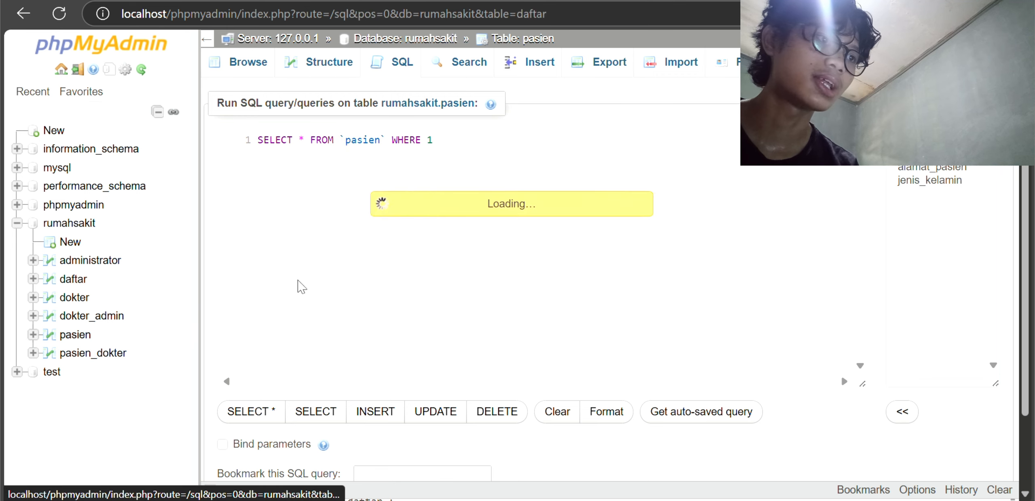
scroll(428, 268, "down", 1)
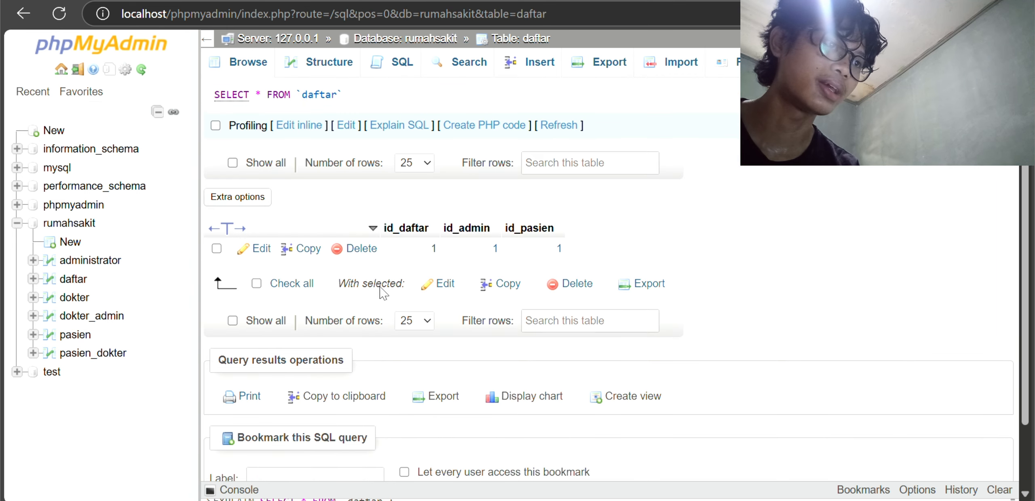
scroll(431, 247, "down", 1)
scroll(431, 247, "down", 1)
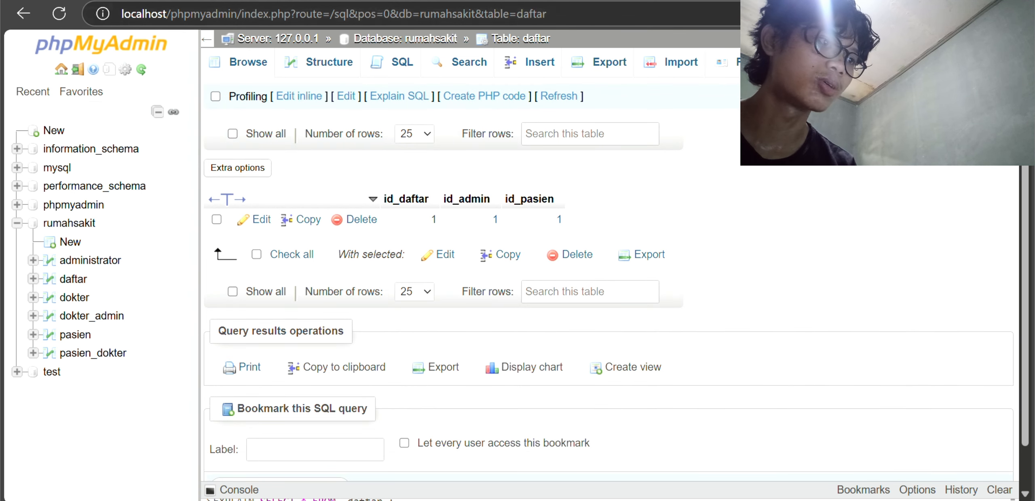
Step: Read the document's CREATE TABLE statements, highlight the one for dokter_admin, and open the daftar table's SQL query editor
mouse_move(576, 500)
left_click(650, 440)
scroll(784, 344, "down", 1)
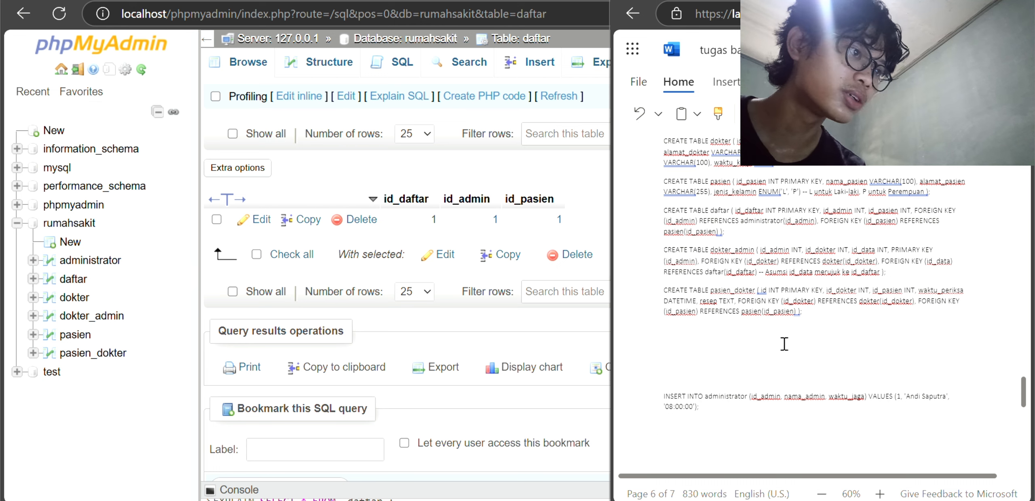
scroll(738, 229, "up", 1)
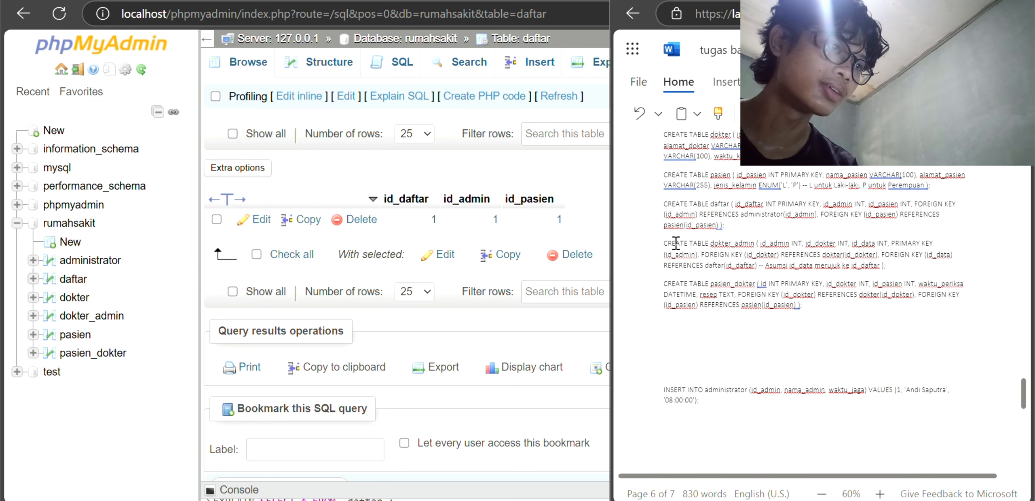
scroll(762, 251, "up", 1)
scroll(763, 250, "up", 1)
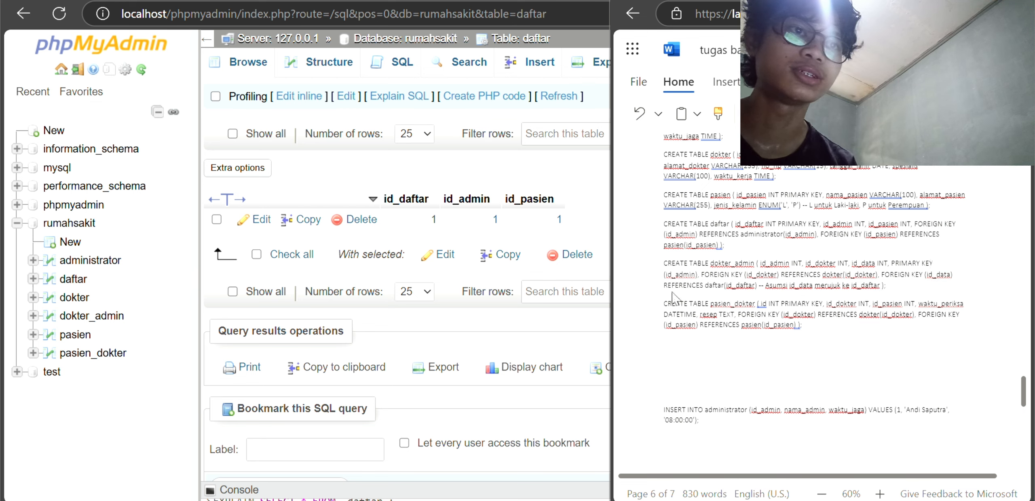
scroll(675, 265, "down", 1)
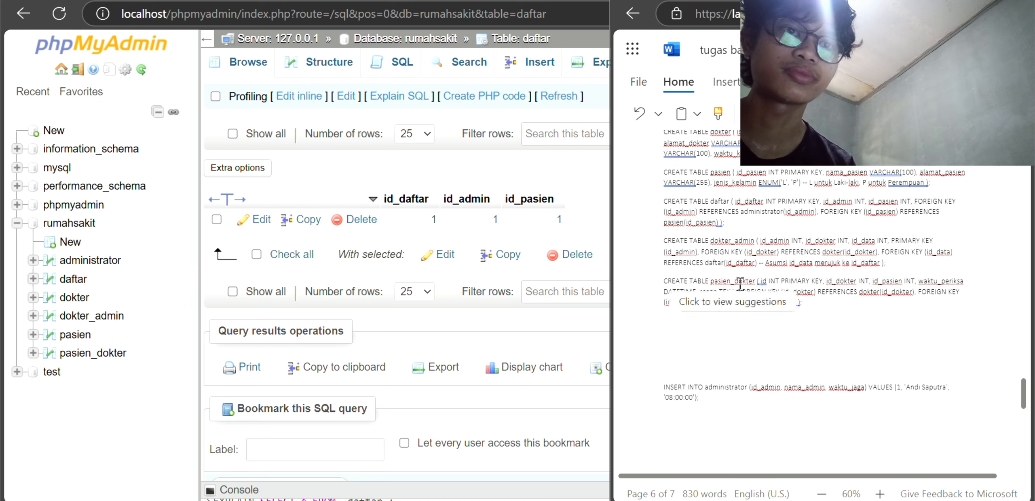
scroll(764, 282, "down", 1)
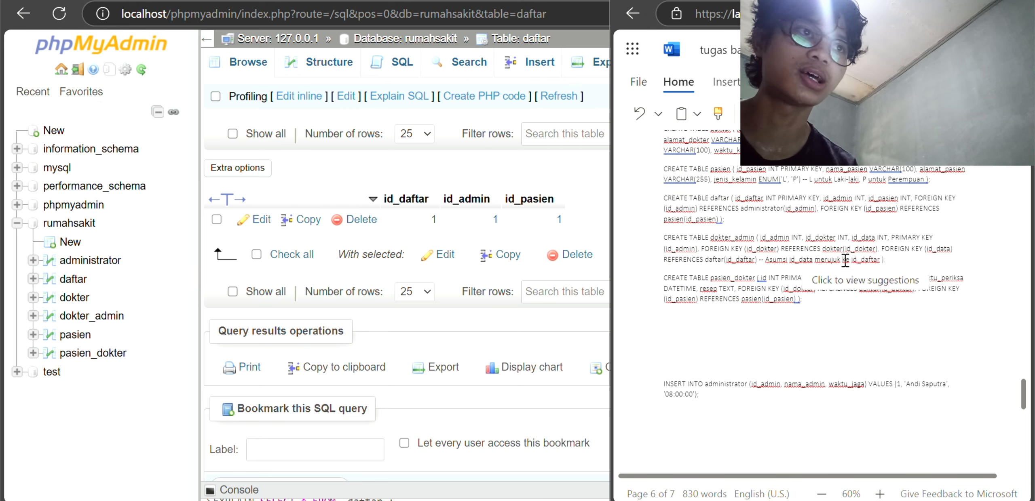
left_click_drag(846, 260, 649, 244)
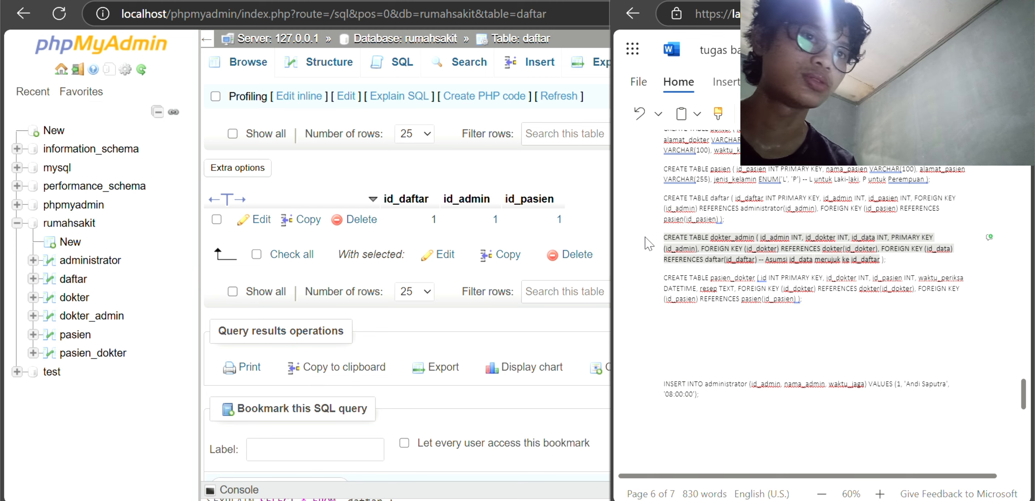
left_click(382, 65)
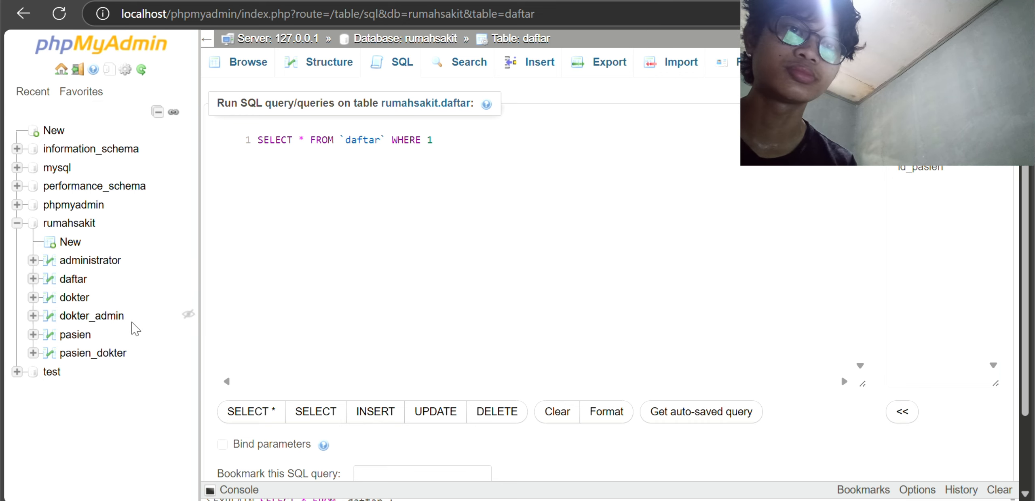
Step: Browse the rows of the dokter_admin and pasien_dokter tables, and bring up the document with the CREATE TABLE statements
left_click(95, 318)
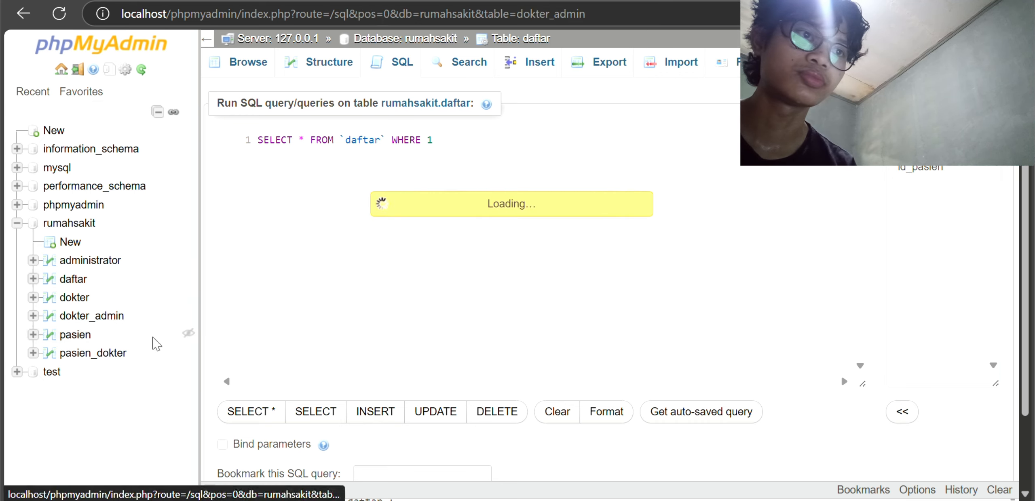
scroll(603, 290, "down", 2)
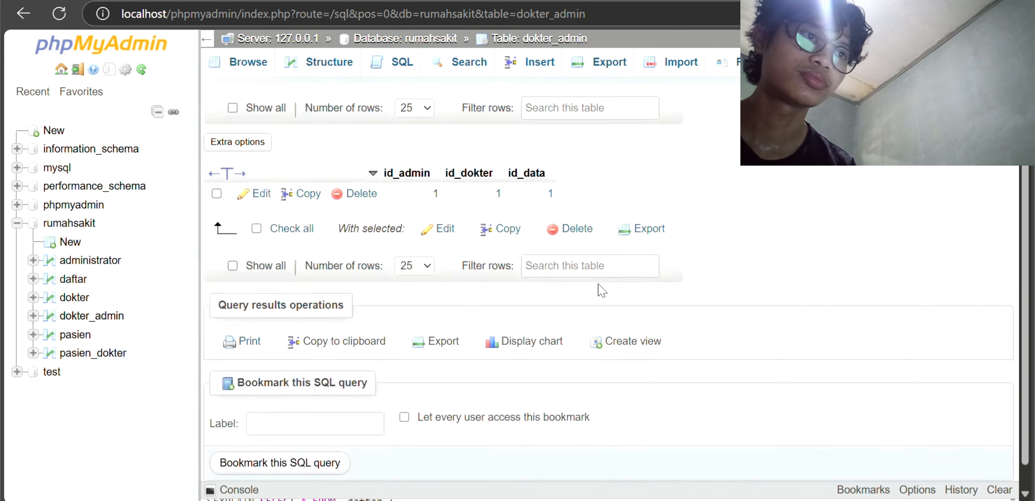
scroll(603, 290, "up", 1)
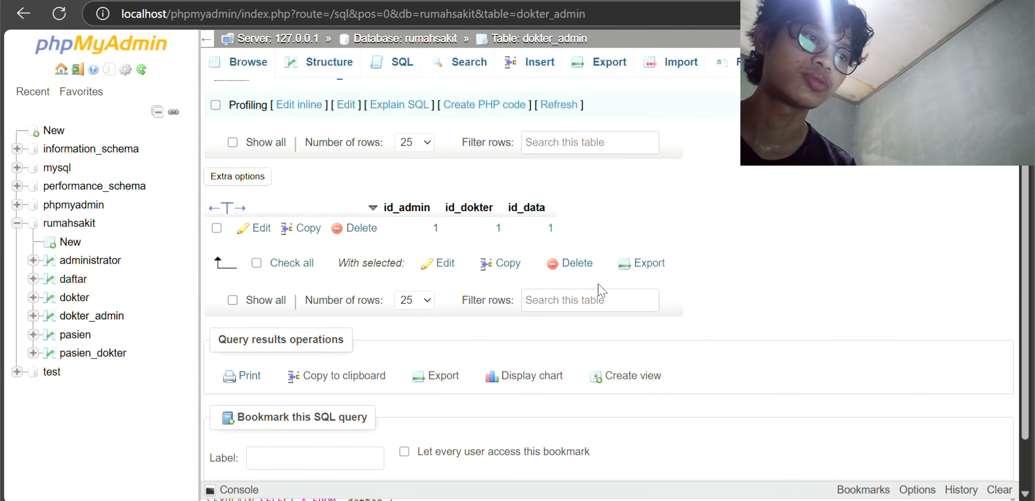
left_click(33, 353)
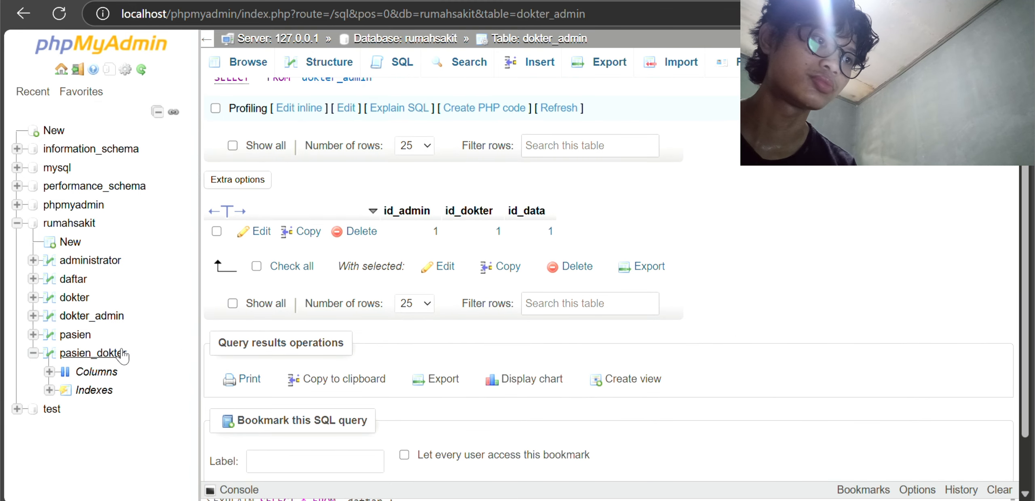
left_click(105, 354)
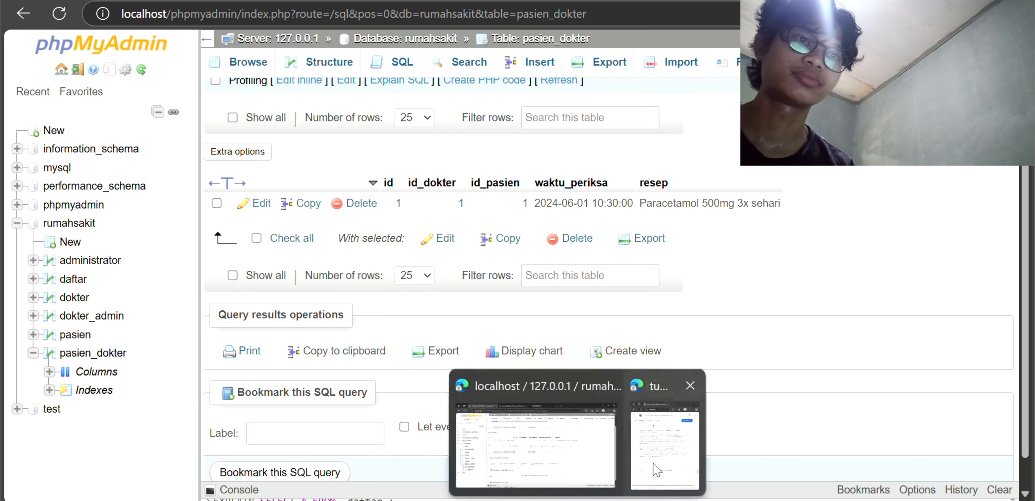
left_click(659, 465)
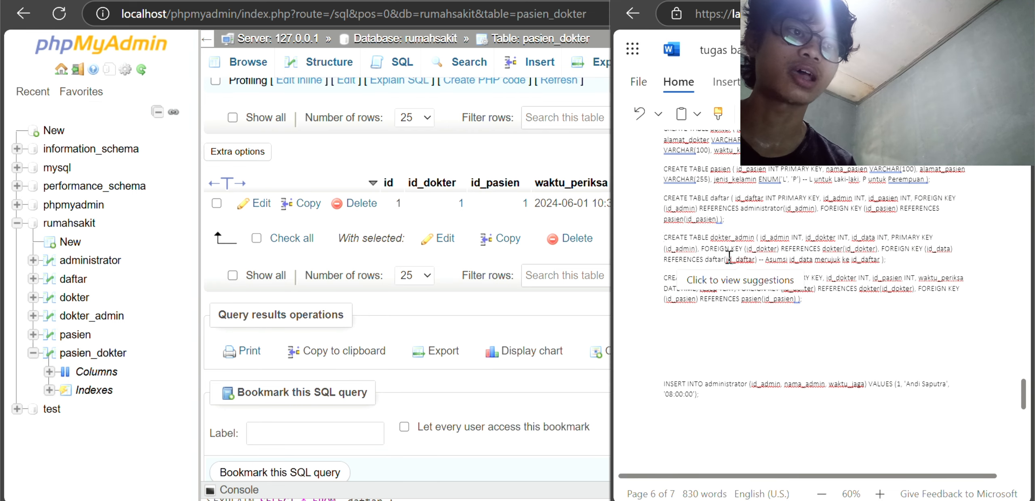
Step: Browse the dokter_admin table, review the CREATE TABLE statements in the document, and open the table's SQL query editor
left_click(92, 316)
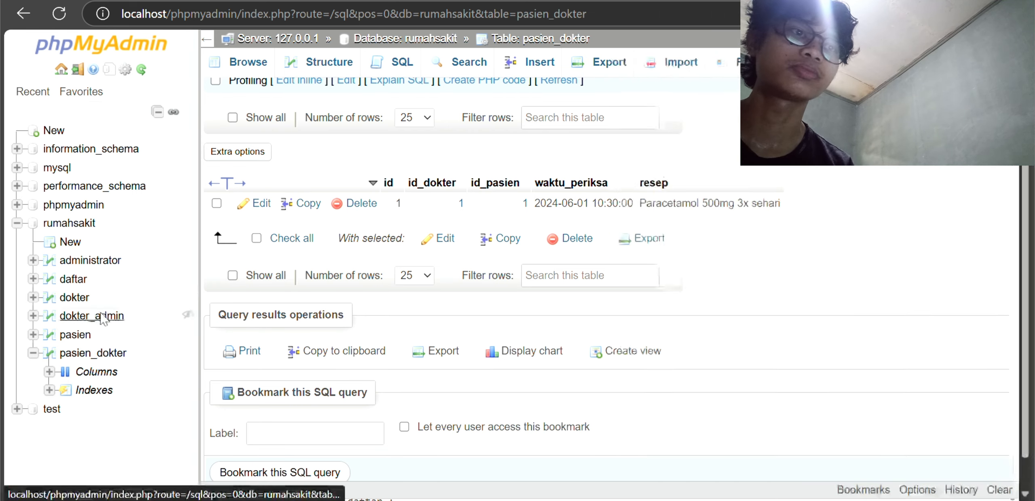
scroll(419, 323, "down", 1)
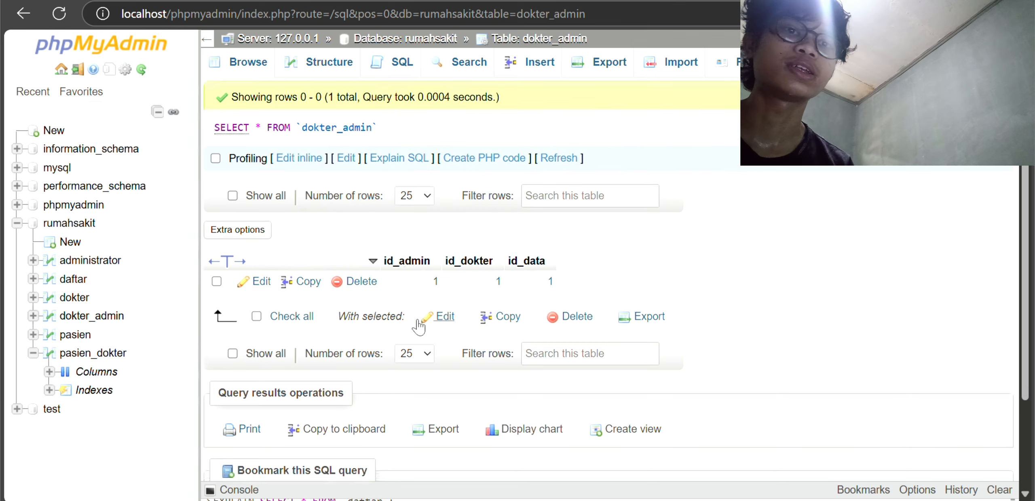
scroll(499, 228, "down", 1)
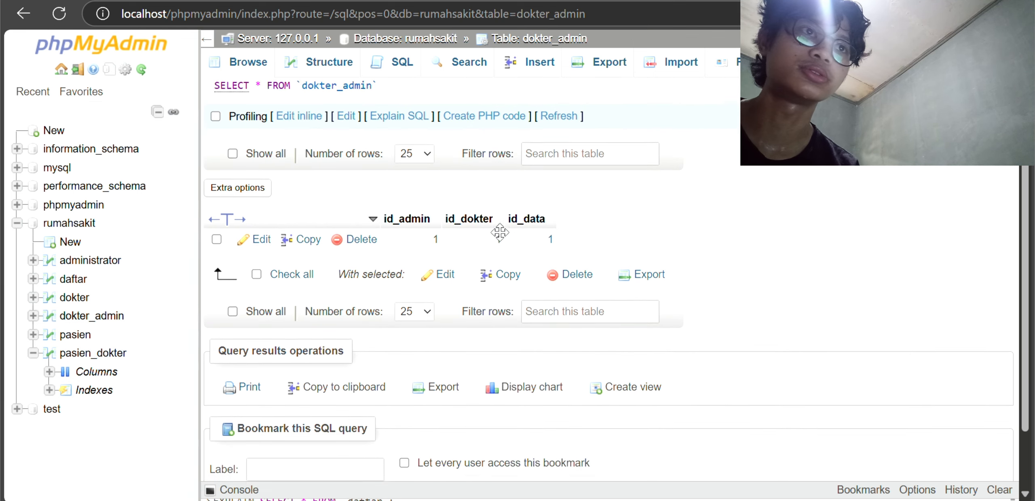
scroll(319, 91, "up", 1)
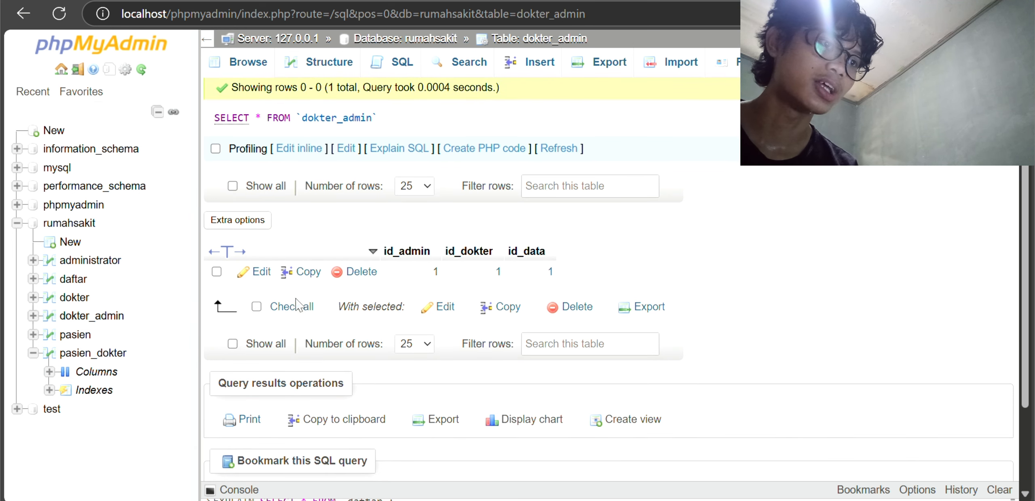
scroll(104, 312, "down", 2)
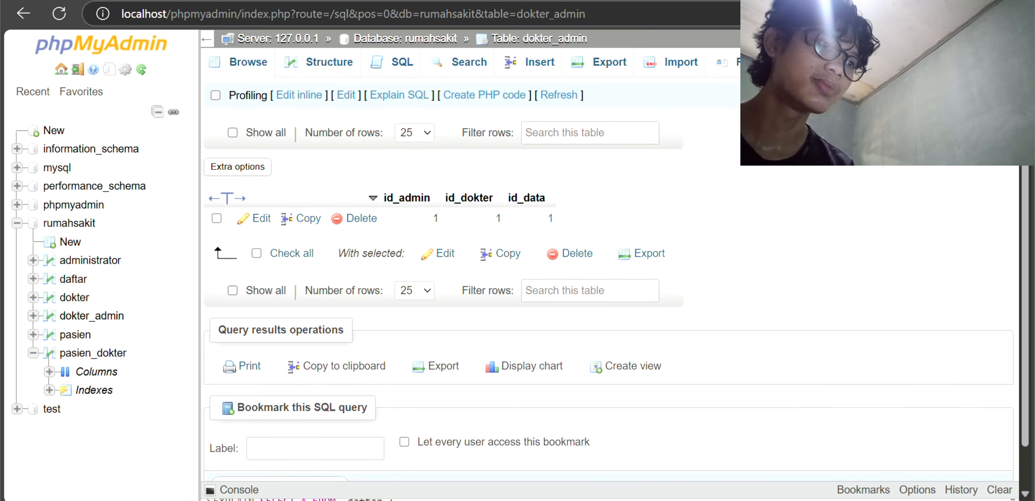
left_click(673, 444)
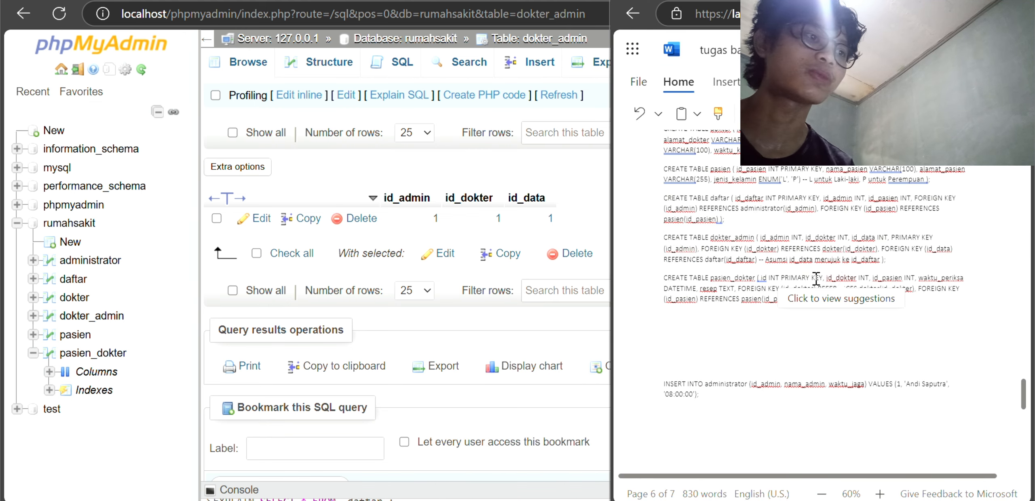
scroll(813, 277, "down", 2)
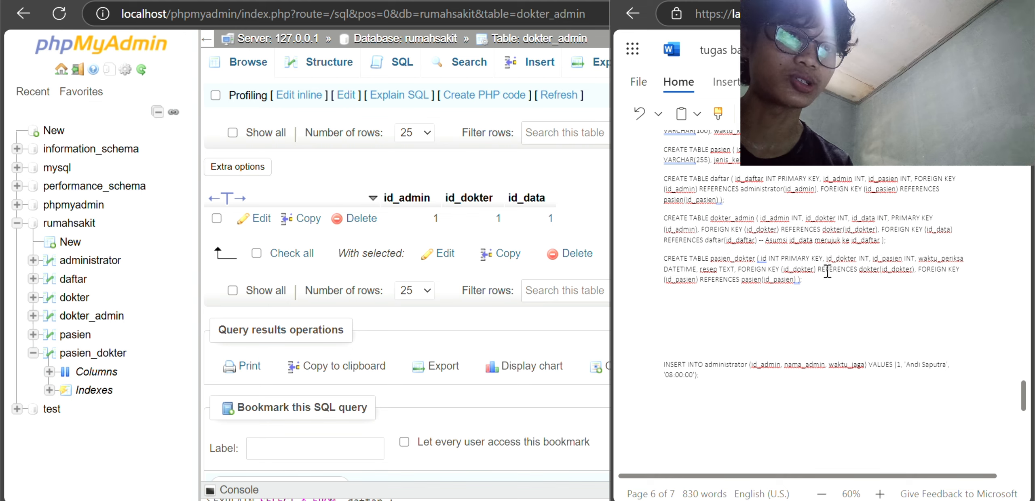
scroll(777, 292, "down", 2)
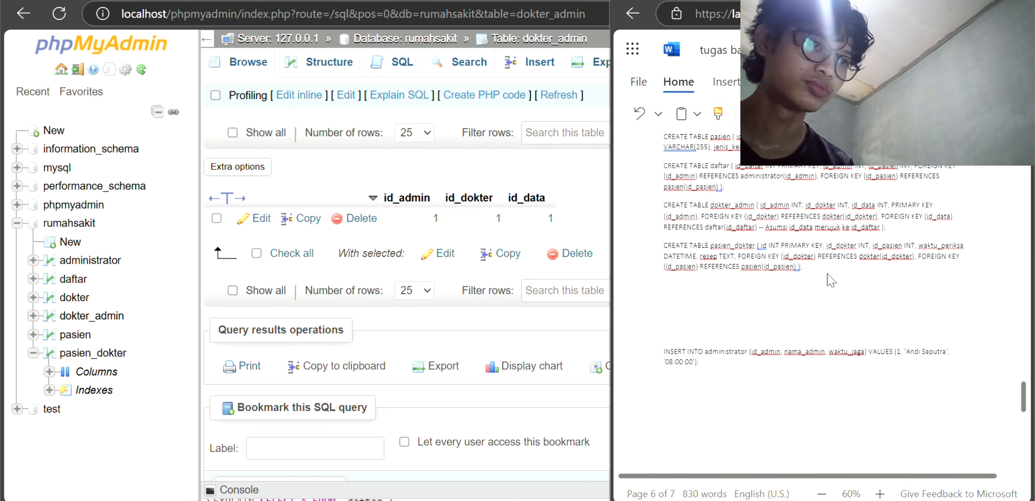
left_click(402, 62)
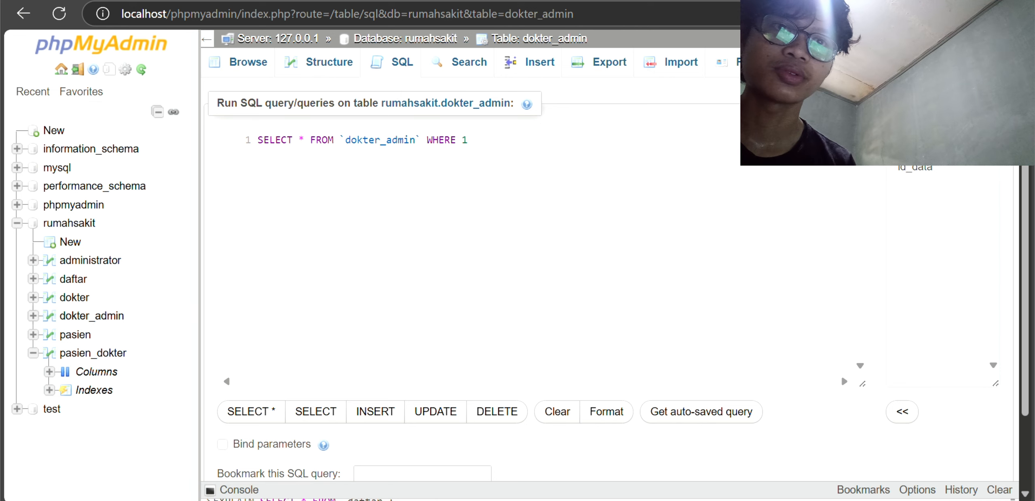
Step: Check the pasien_dokter CREATE TABLE statement in the document and browse that table's rows in phpMyAdmin
left_click(659, 458)
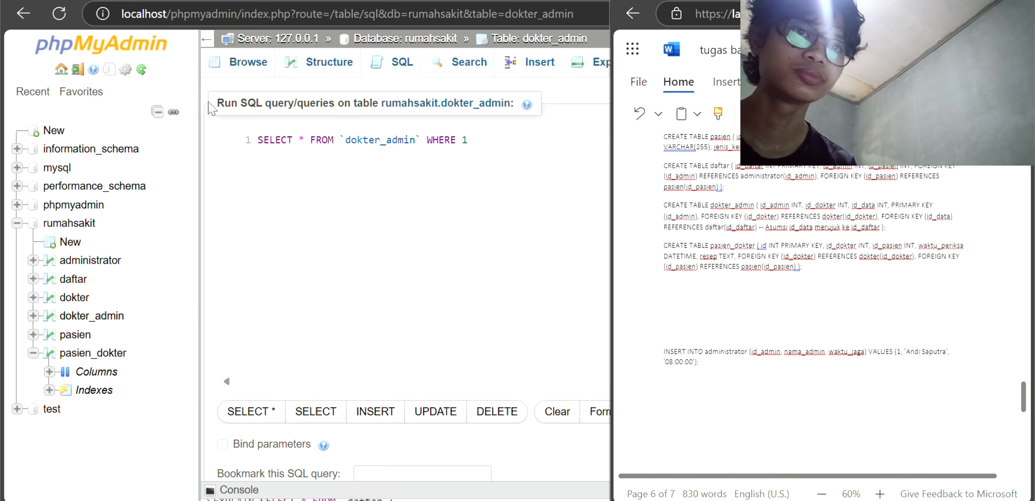
left_click(95, 356)
scroll(444, 304, "down", 1)
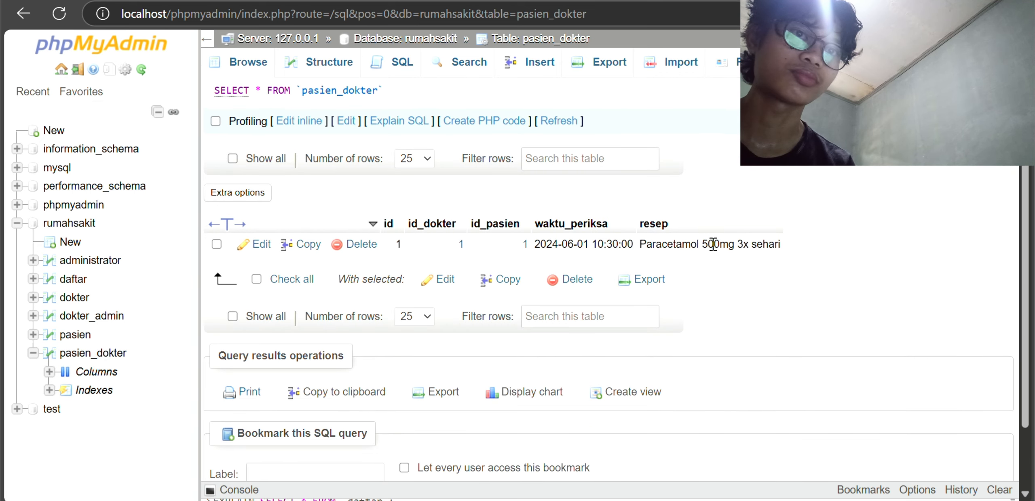
scroll(695, 251, "up", 1)
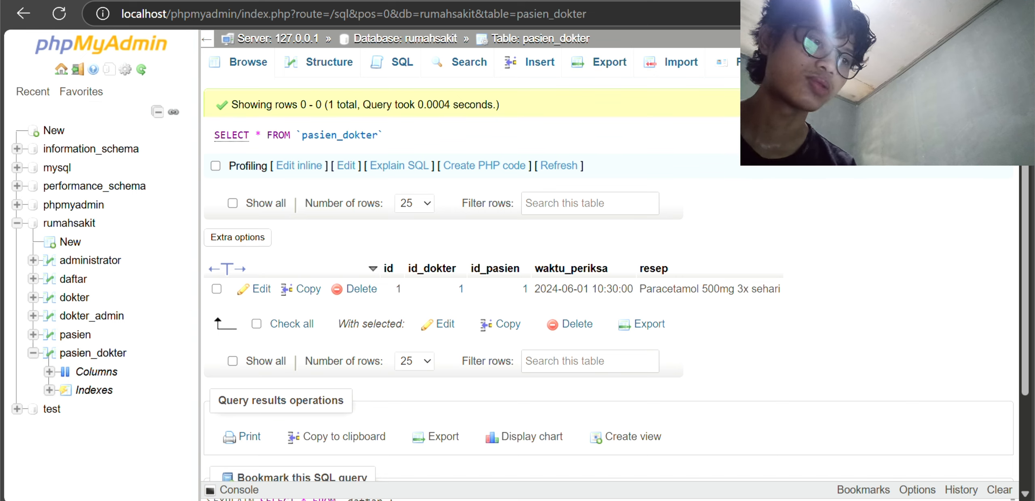
Step: Add line breaks at the start of the document's INSERT INTO administrator statement to move it down toward the INSERT INTO dokter statement
mouse_move(577, 500)
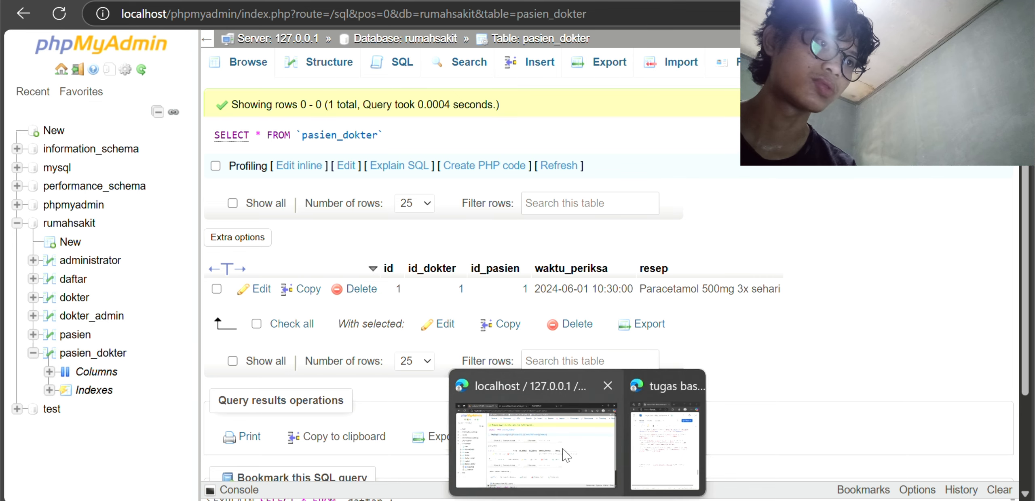
left_click(644, 459)
scroll(768, 382, "up", 5)
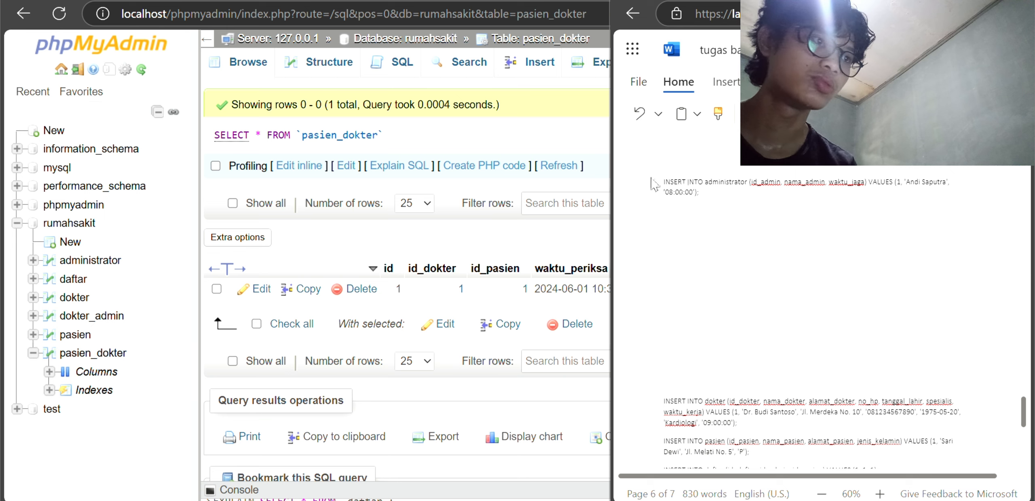
left_click(666, 181)
key("Return")
key("Return")
key("Return")
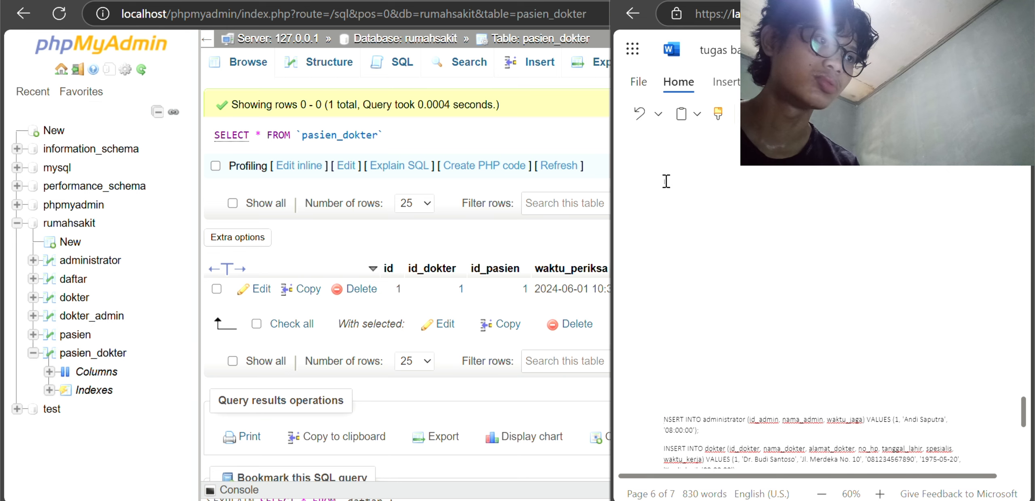
Step: Review the document's ERD, table descriptions, Latihan SQL exercises, five SQL tasks and Contoh Data section
scroll(666, 182, "up", 10)
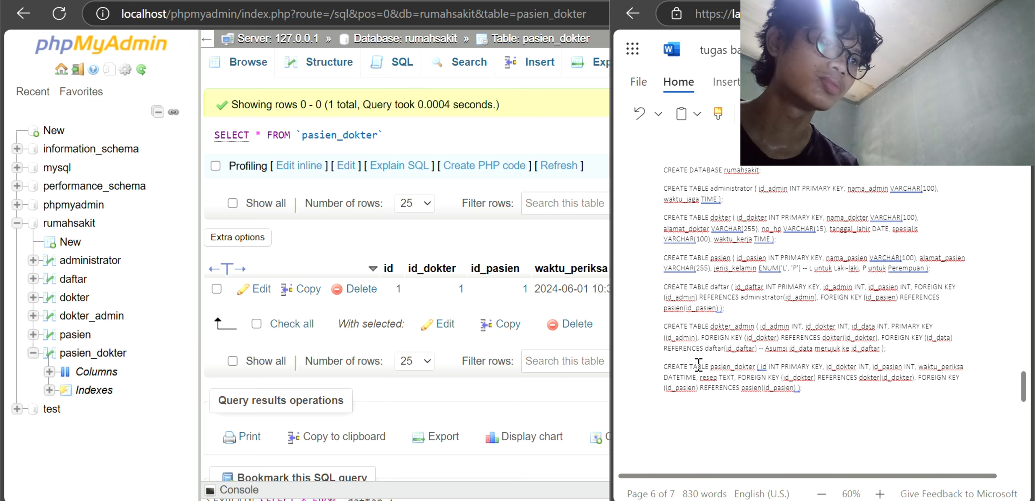
scroll(699, 365, "up", 10)
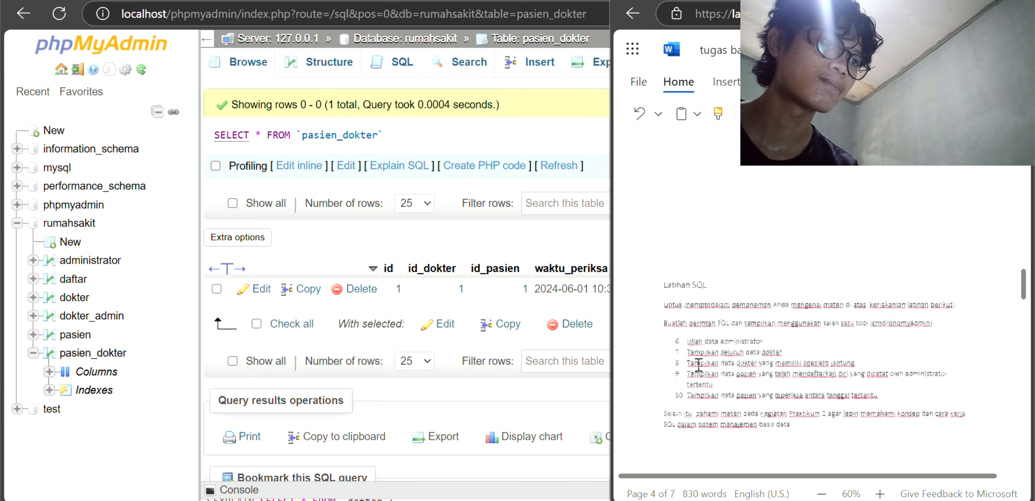
scroll(699, 365, "up", 10)
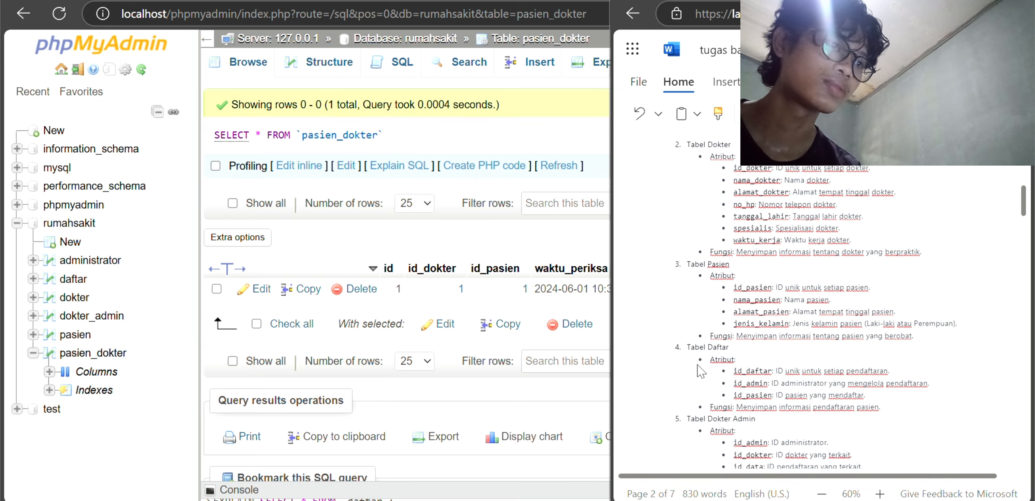
scroll(698, 365, "up", 10)
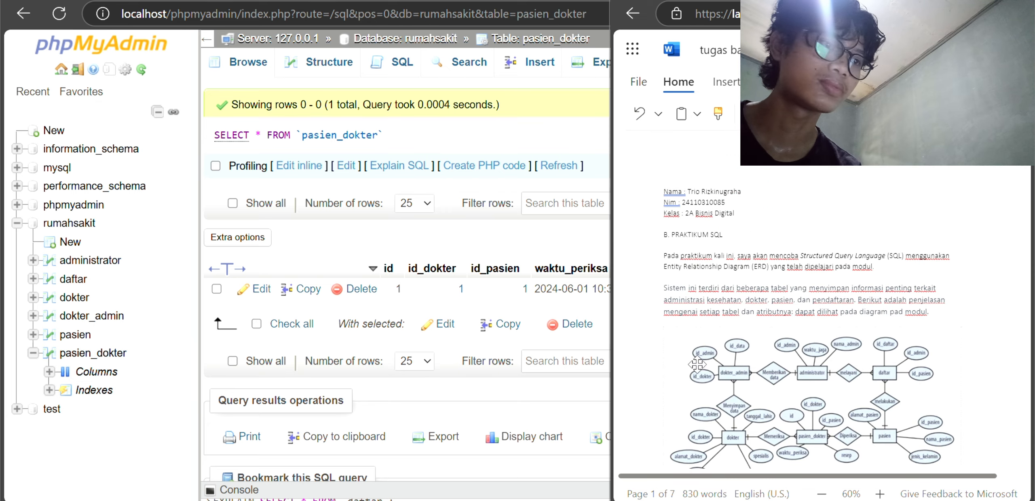
scroll(697, 365, "down", 15)
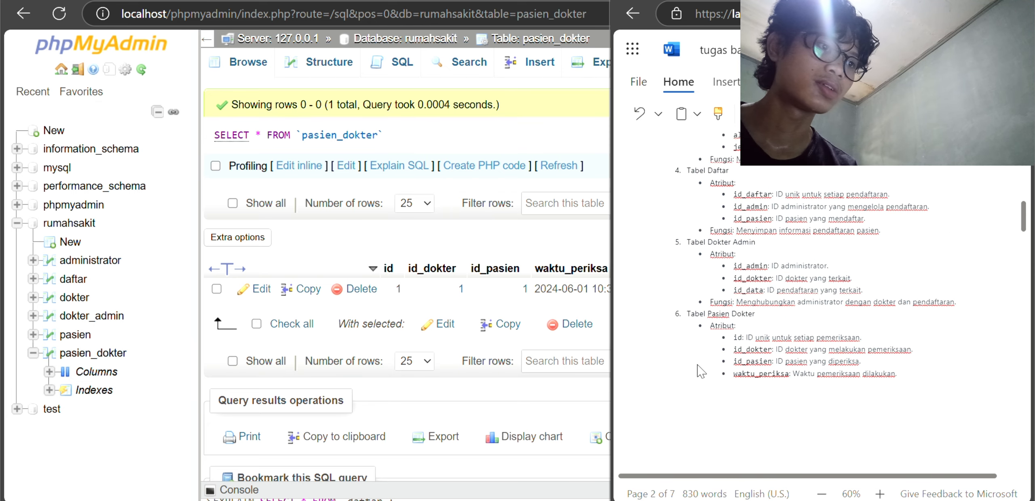
scroll(698, 365, "down", 8)
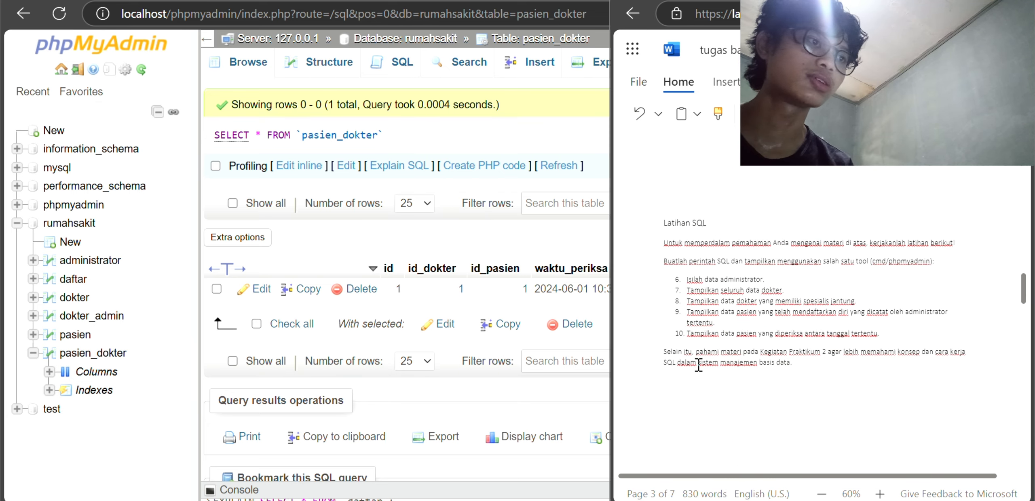
scroll(699, 366, "down", 6)
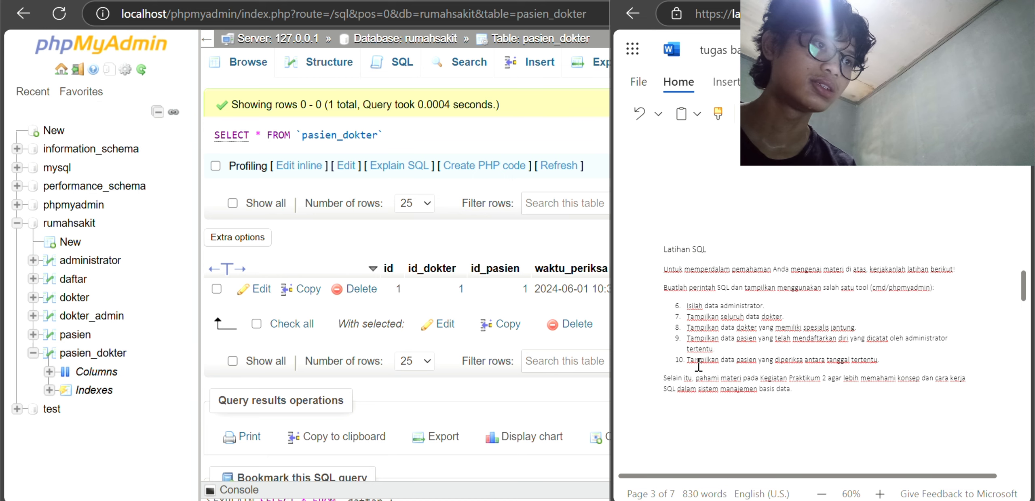
scroll(699, 365, "up", 10)
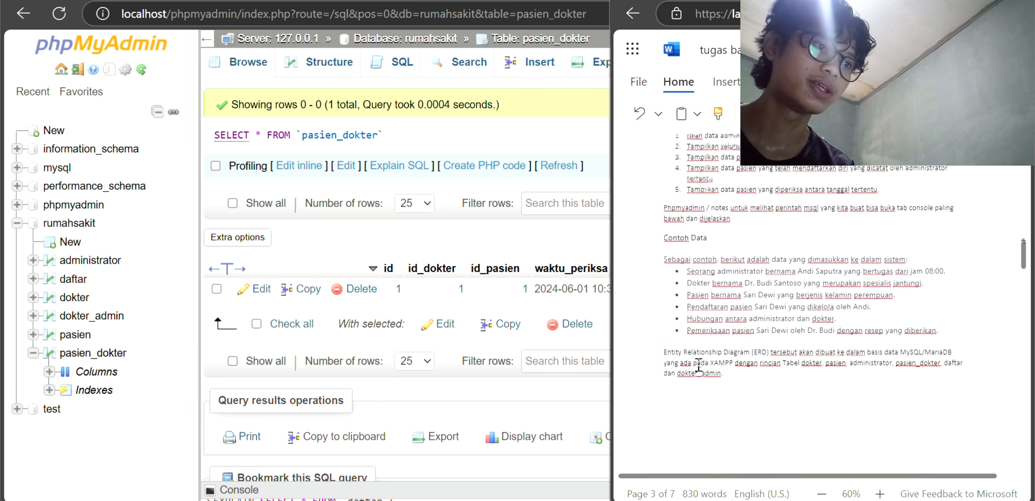
scroll(704, 406, "up", 5)
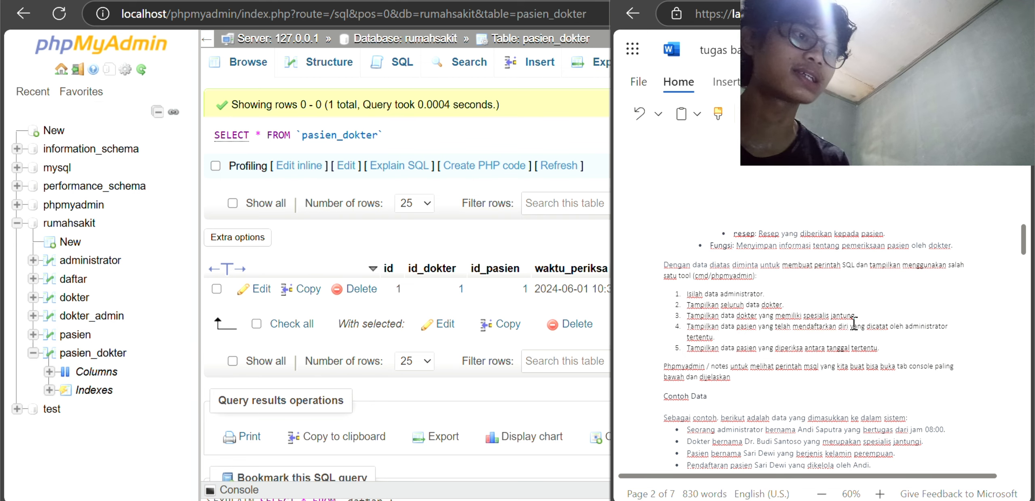
scroll(820, 307, "down", 1)
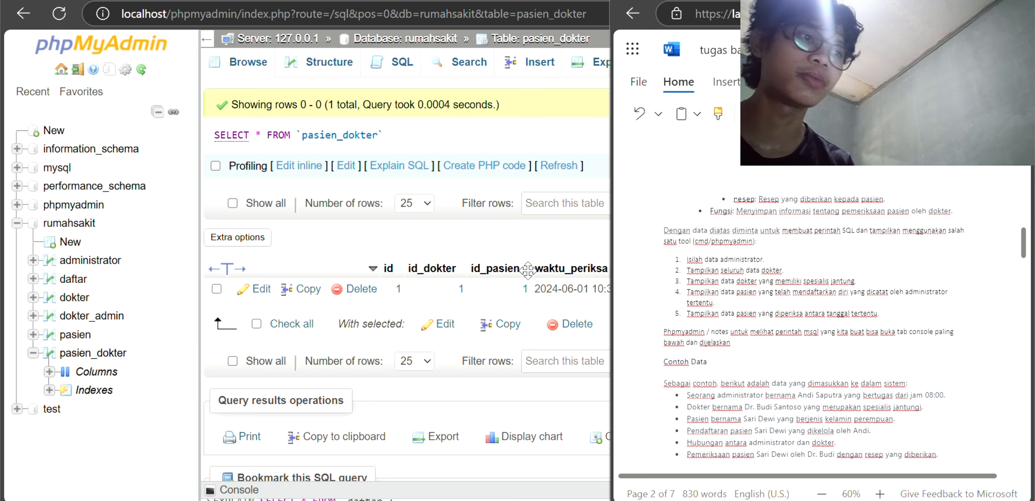
scroll(528, 270, "down", 1)
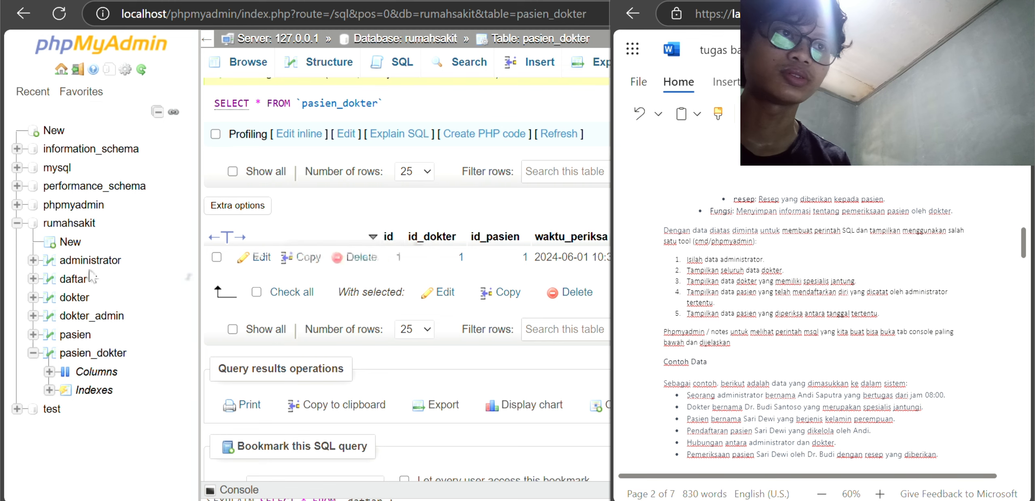
Step: Open the administrator table's SQL query editor in phpMyAdmin, and bring up the INSERT INTO statements in the Word document
left_click(90, 260)
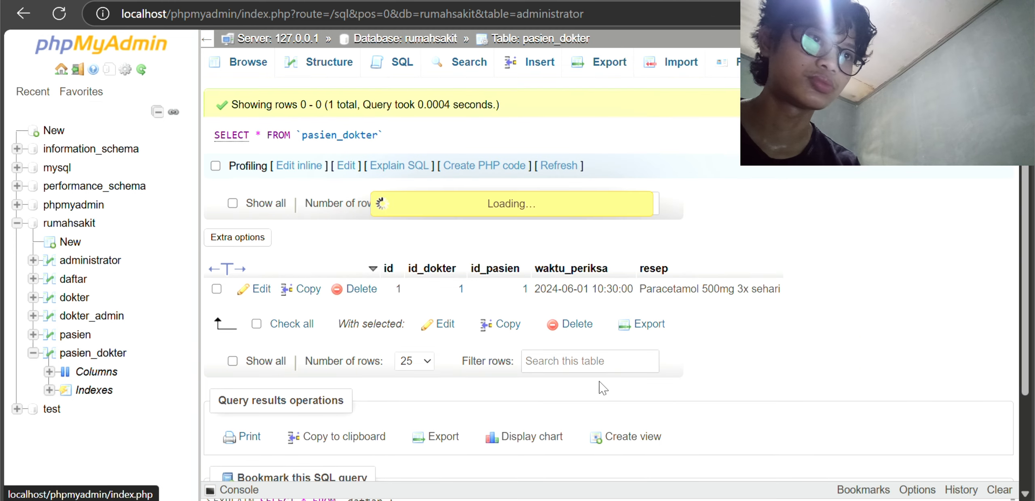
left_click(398, 64)
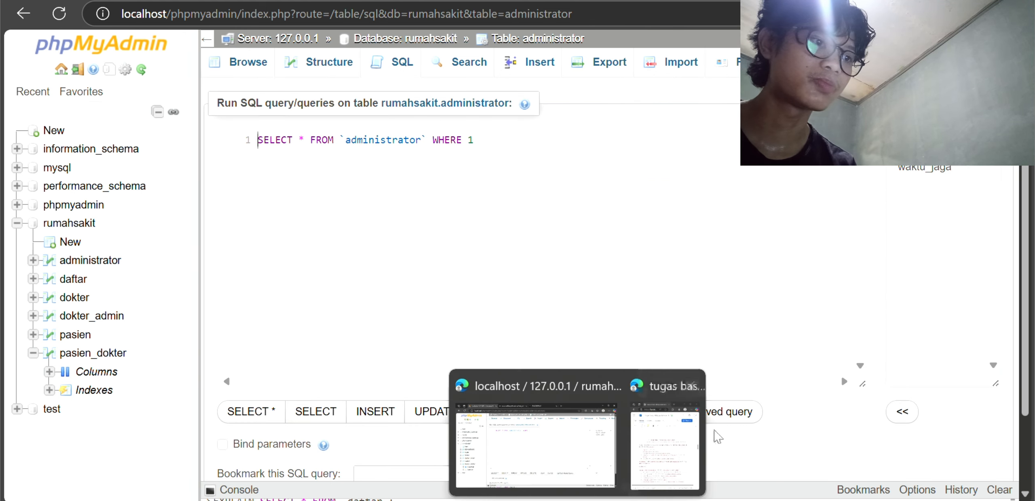
left_click(667, 433)
scroll(777, 277, "down", 20)
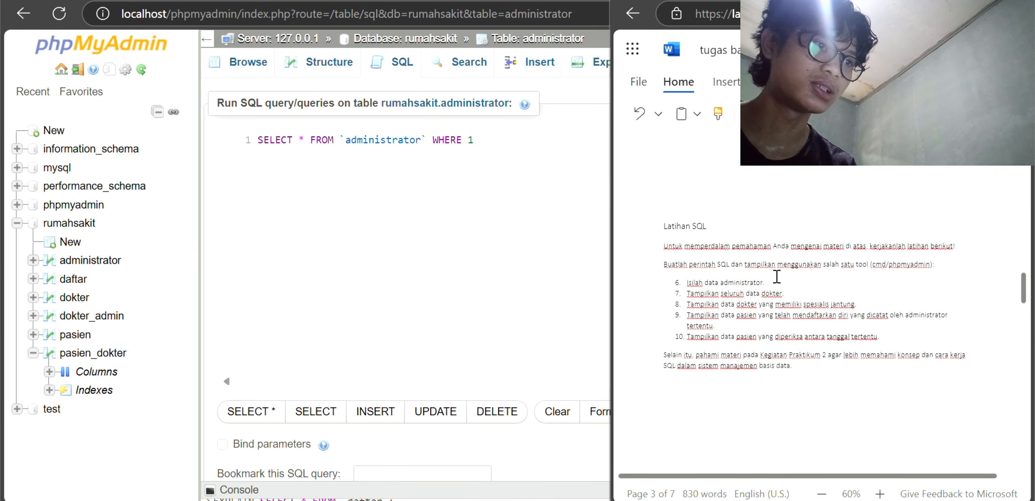
scroll(777, 277, "down", 6)
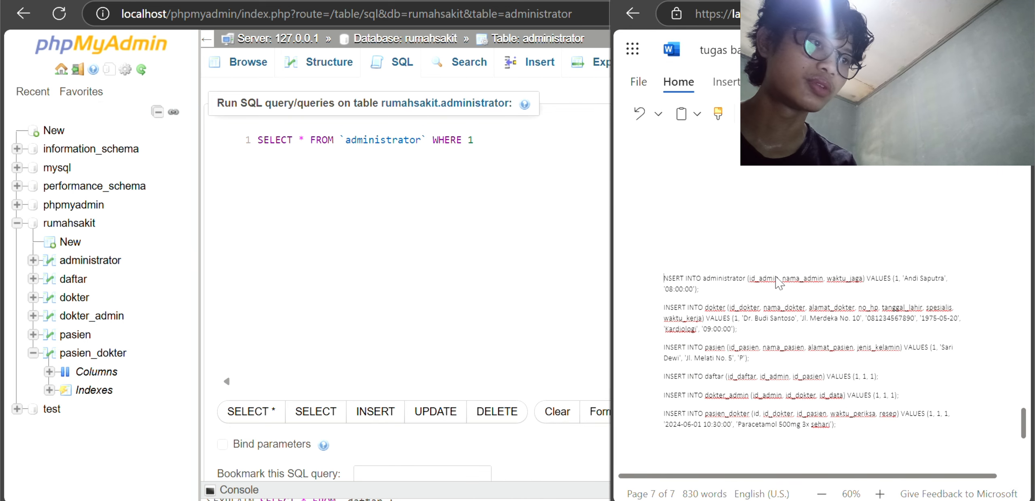
Step: Restore the missing initial letter I of the document's INSERT INTO administrator statement
left_click(666, 278)
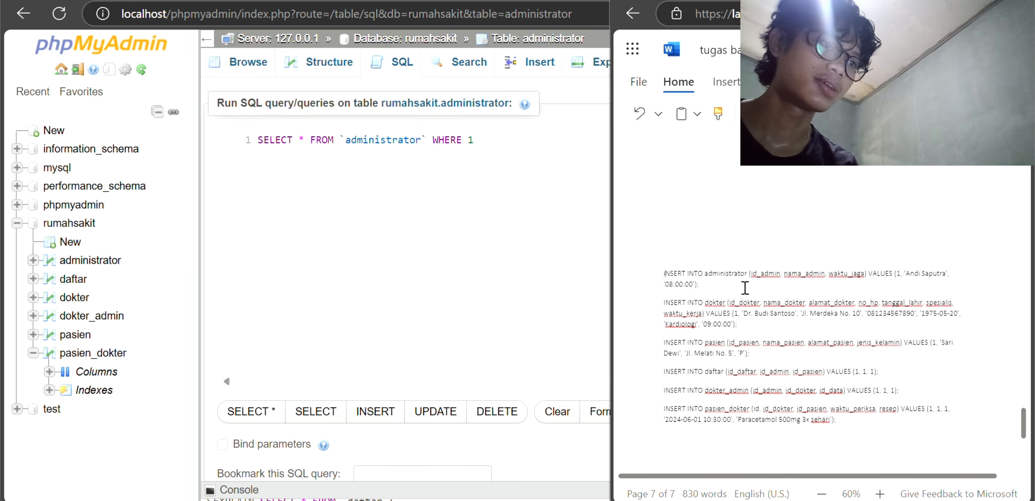
key("Delete")
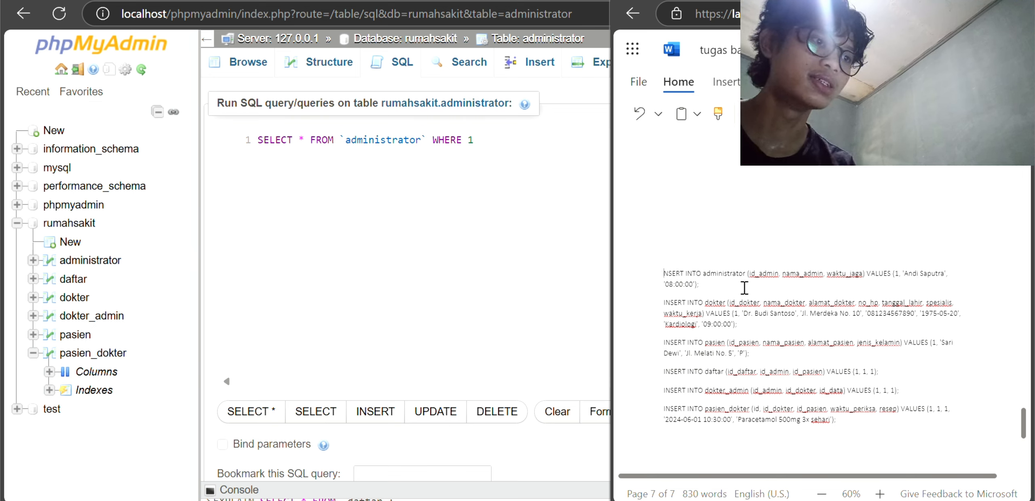
key("ctrl+z")
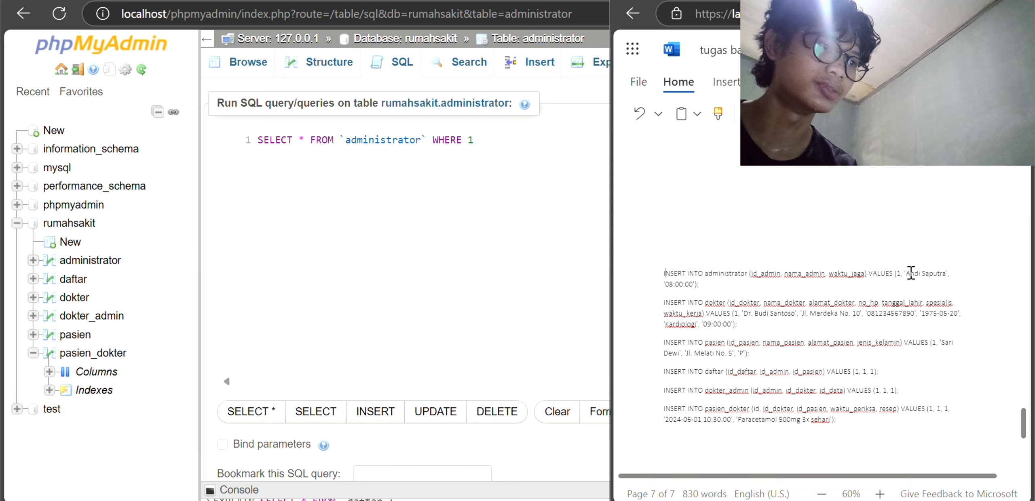
Step: Read through the document's INSERT INTO statements and browse the administrator table's rows in phpMyAdmin
scroll(911, 273, "up", 1)
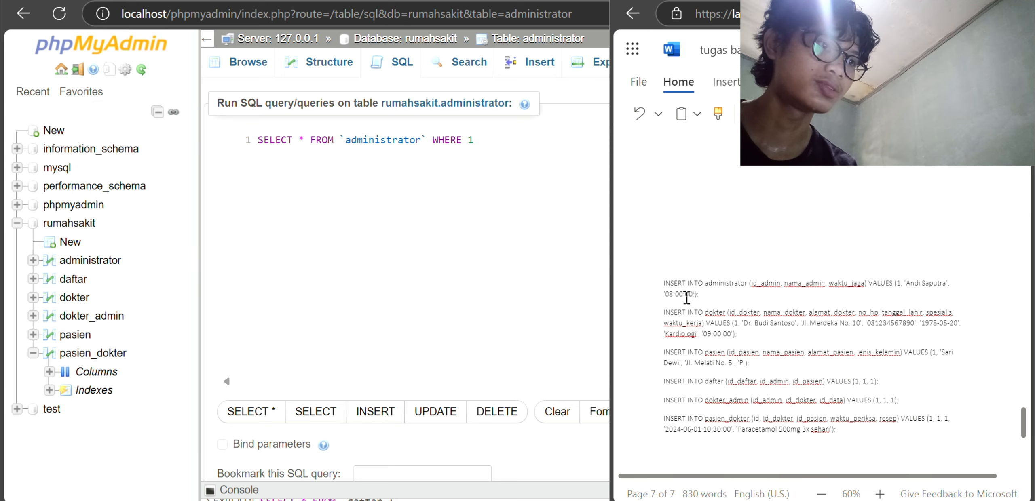
scroll(670, 294, "down", 3)
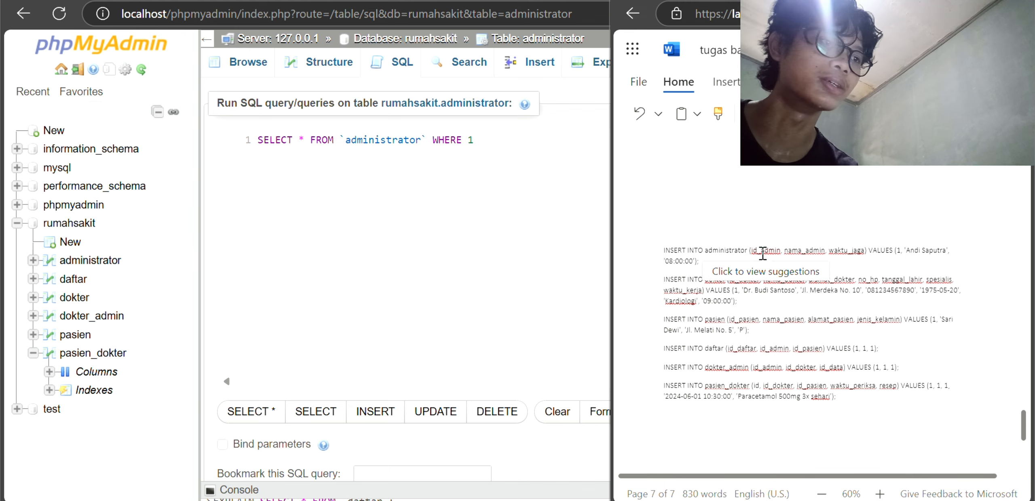
scroll(734, 229, "down", 1)
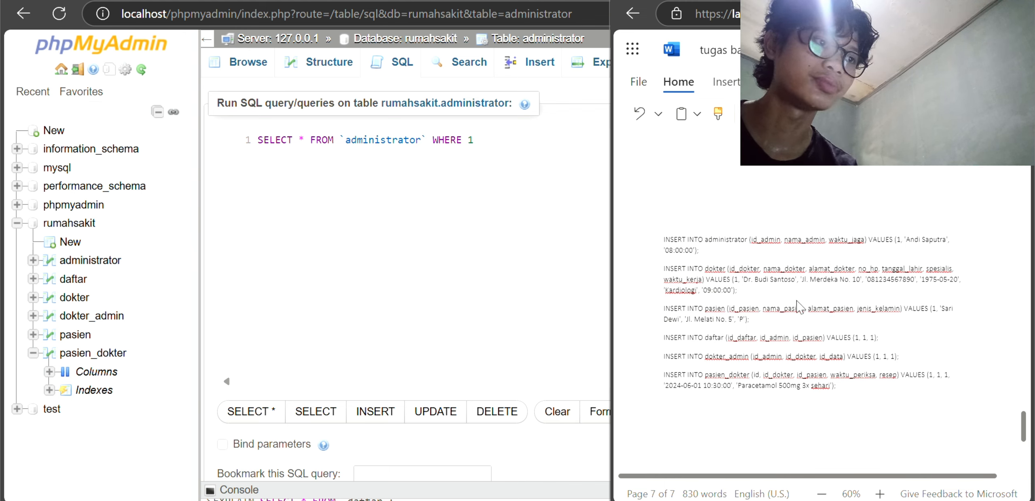
scroll(675, 245, "down", 2)
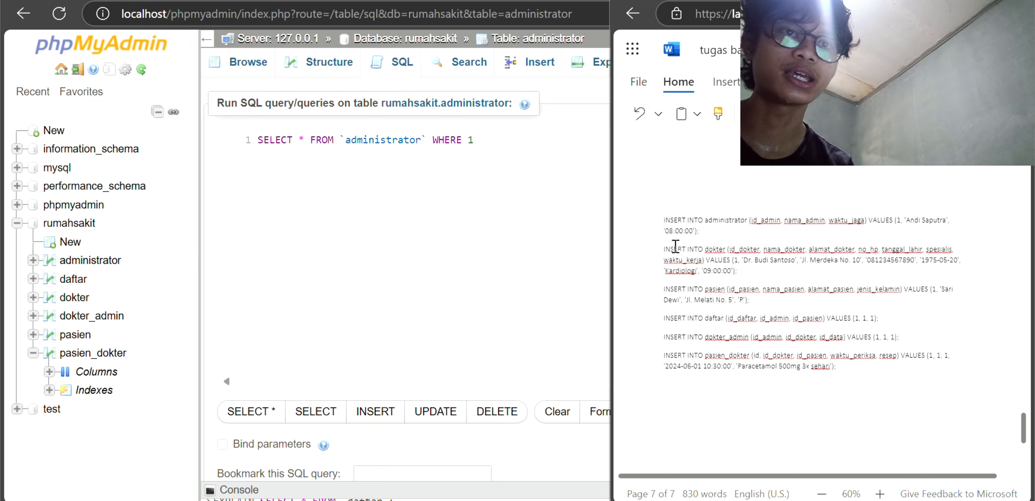
left_click(665, 220)
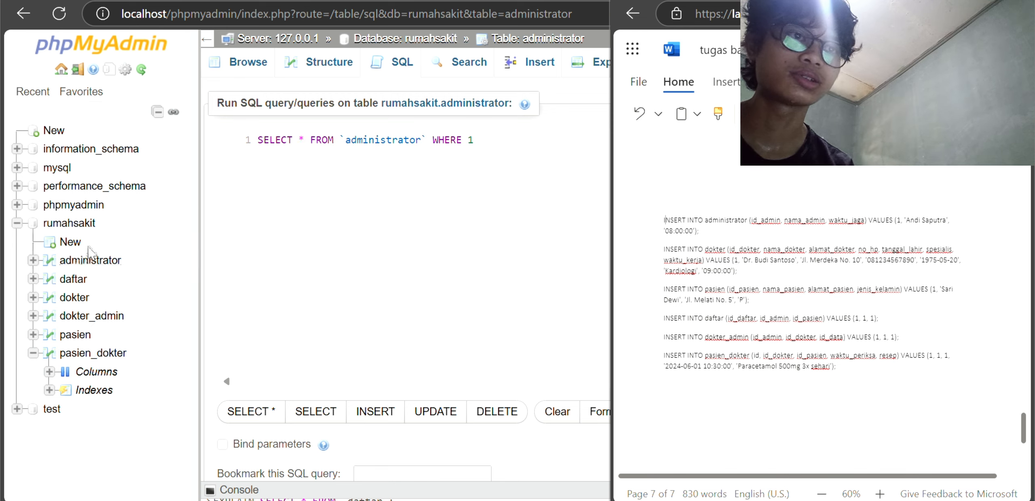
left_click(85, 264)
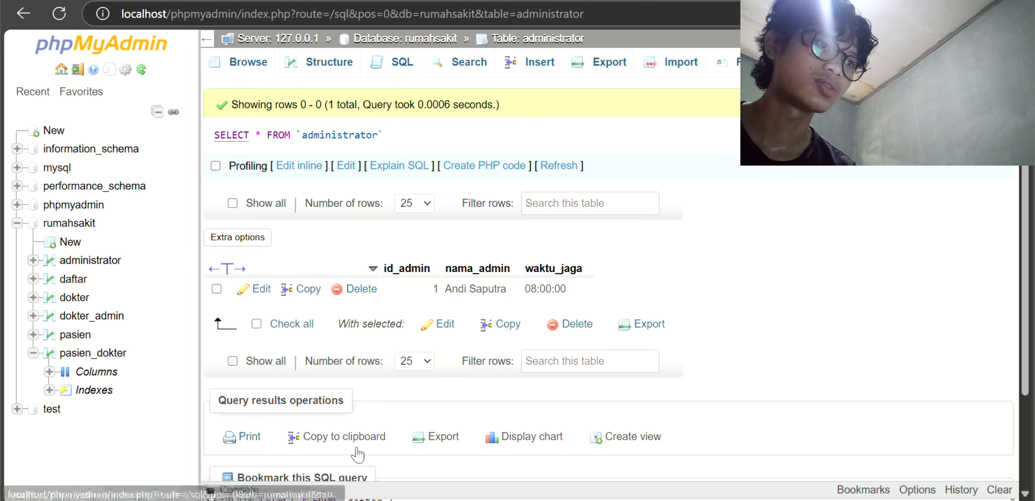
Step: Check the Latihan SQL exercise list in the Word document, and return to its INSERT INTO statements
mouse_move(578, 500)
left_click(652, 482)
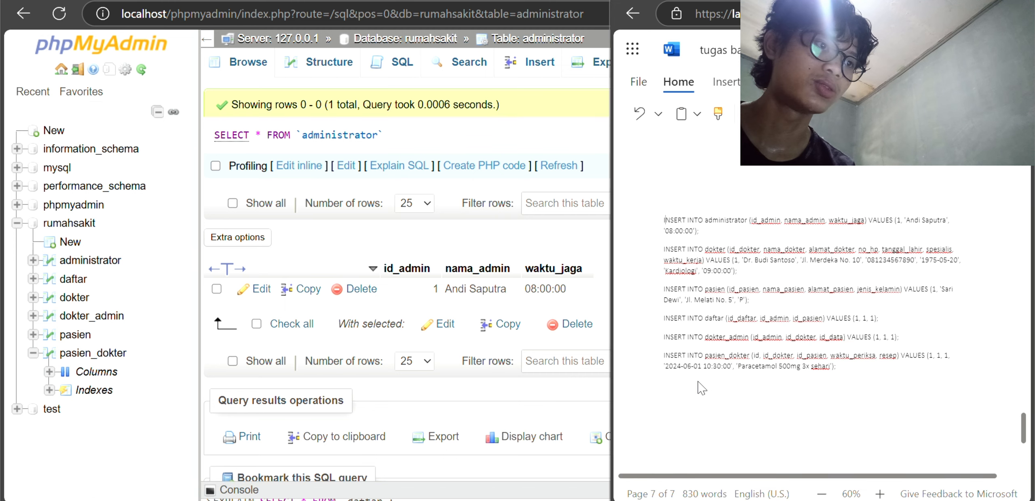
scroll(704, 372, "up", 10)
scroll(714, 284, "up", 10)
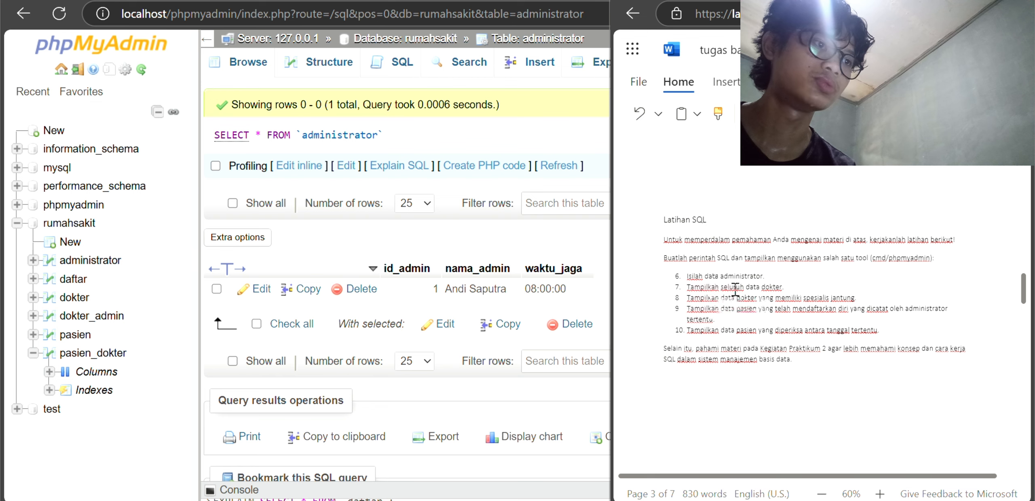
scroll(748, 291, "down", 10)
scroll(782, 294, "down", 20)
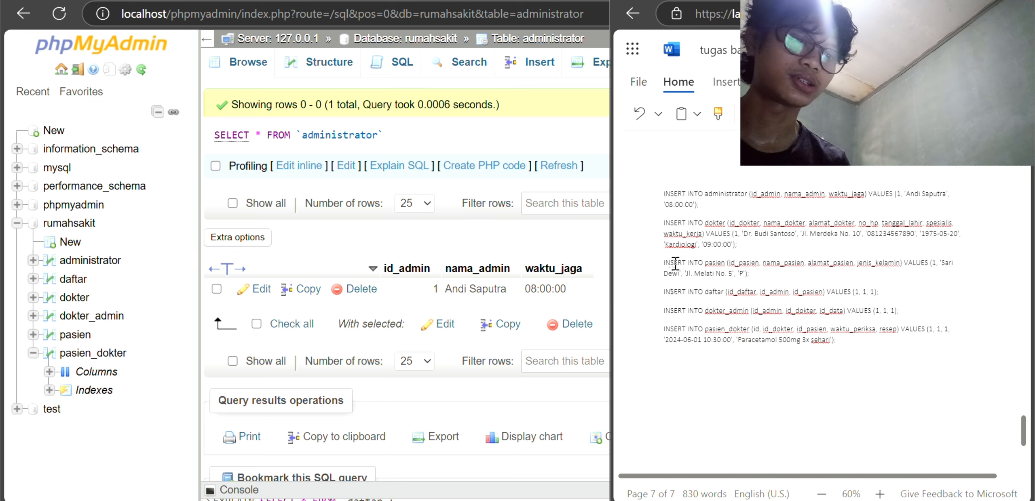
Step: Replace the specialty value in the document's INSERT INTO dokter statement with JANTUNG
left_click_drag(693, 245, 671, 246)
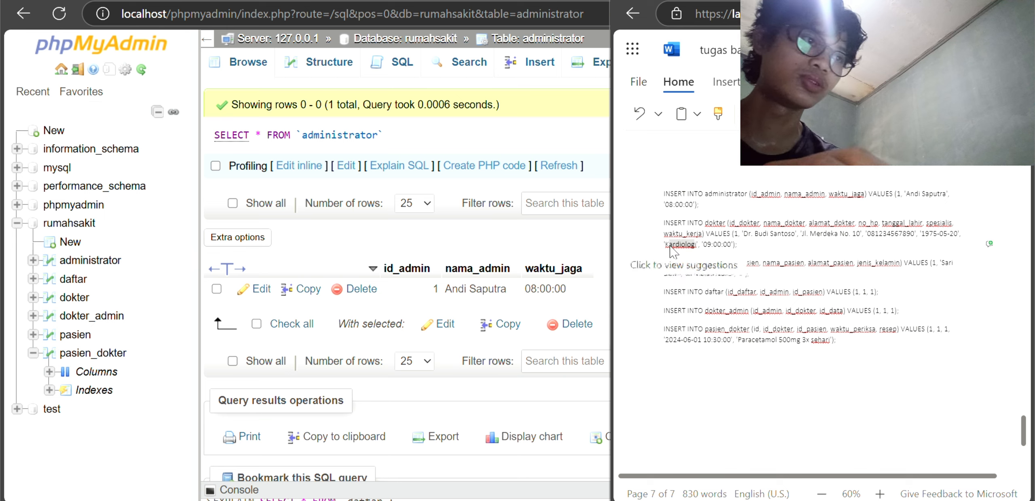
key("BackSpace")
key("BackSpace")
key("Delete")
type("JANTUNG")
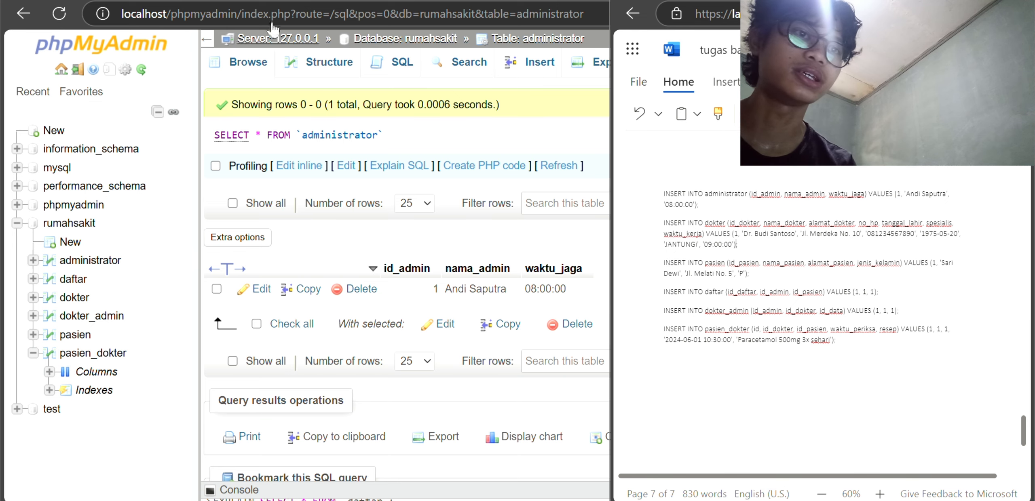
Step: Open the dokter table in phpMyAdmin, set spesialis to JANTUNG for id_dokter 1, and review the row
left_click(373, 74)
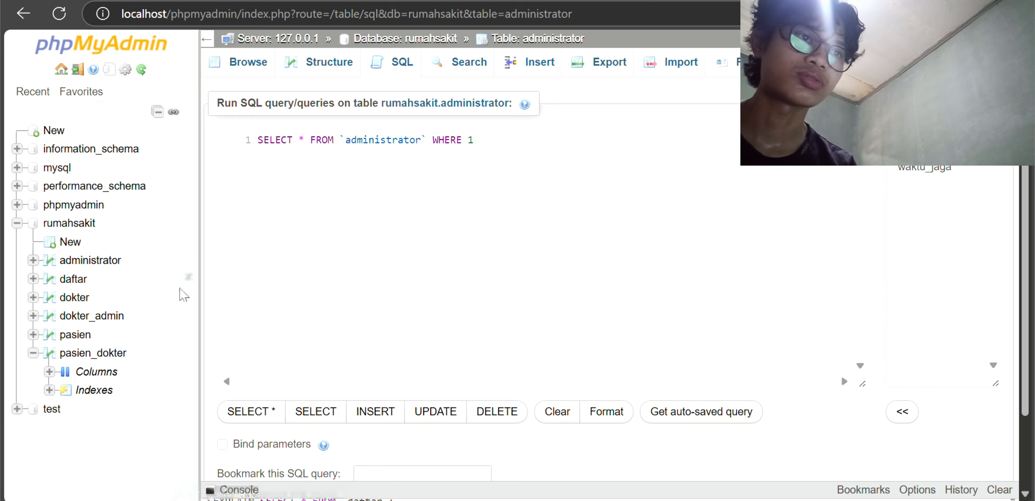
left_click(70, 298)
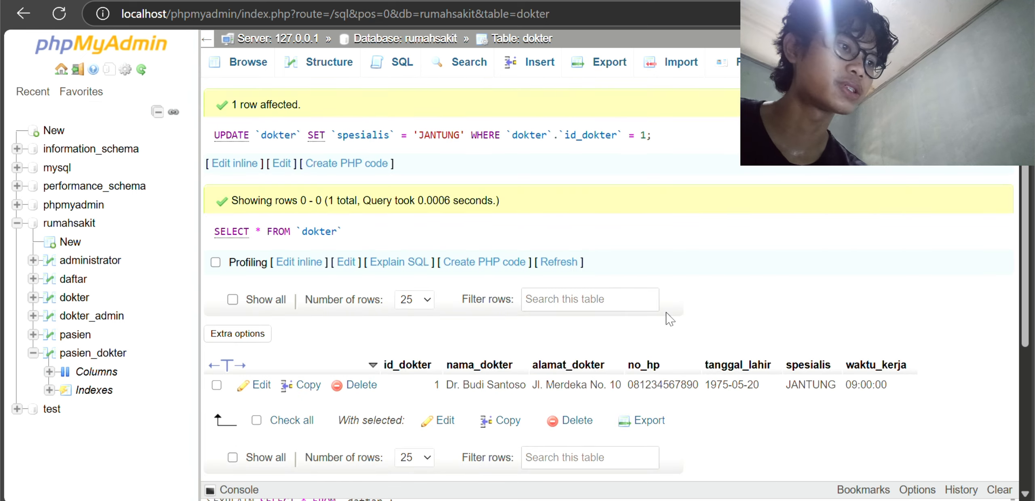
scroll(670, 319, "down", 2)
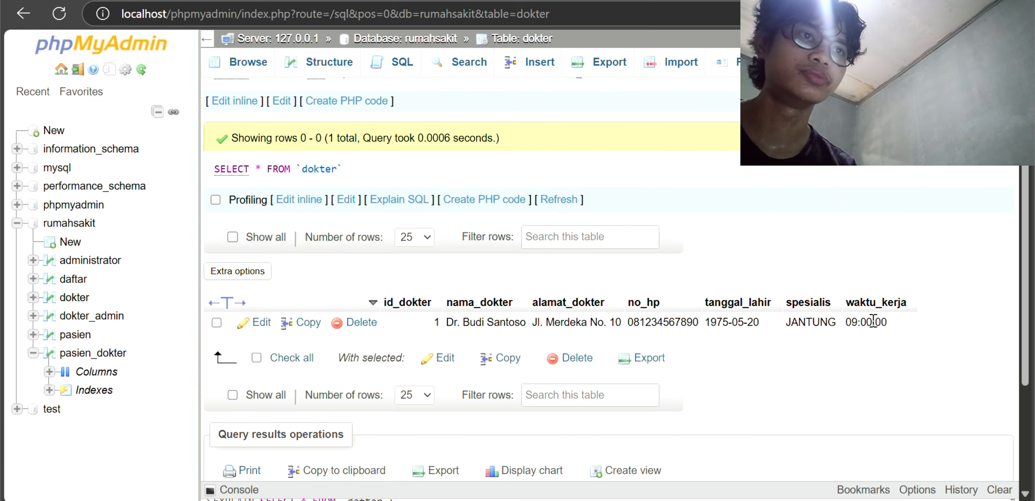
scroll(785, 335, "down", 1)
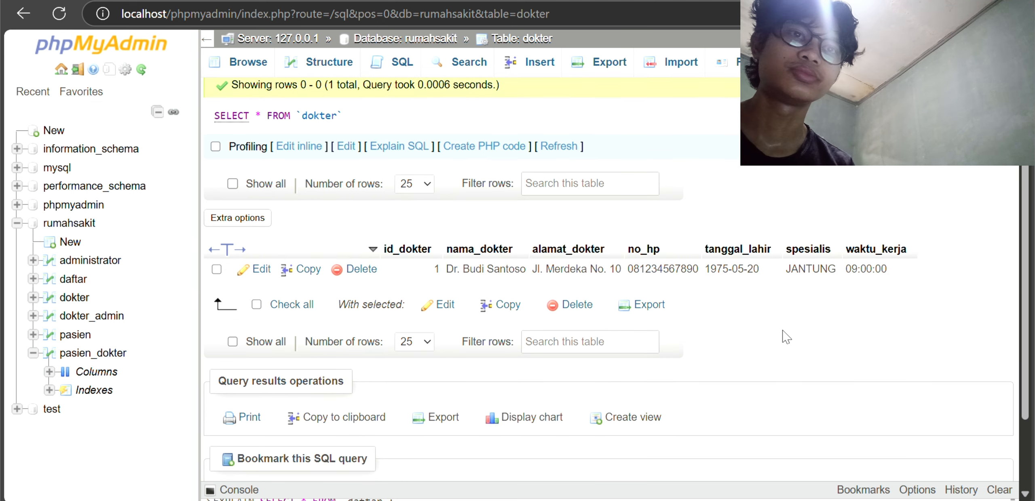
scroll(469, 283, "up", 3)
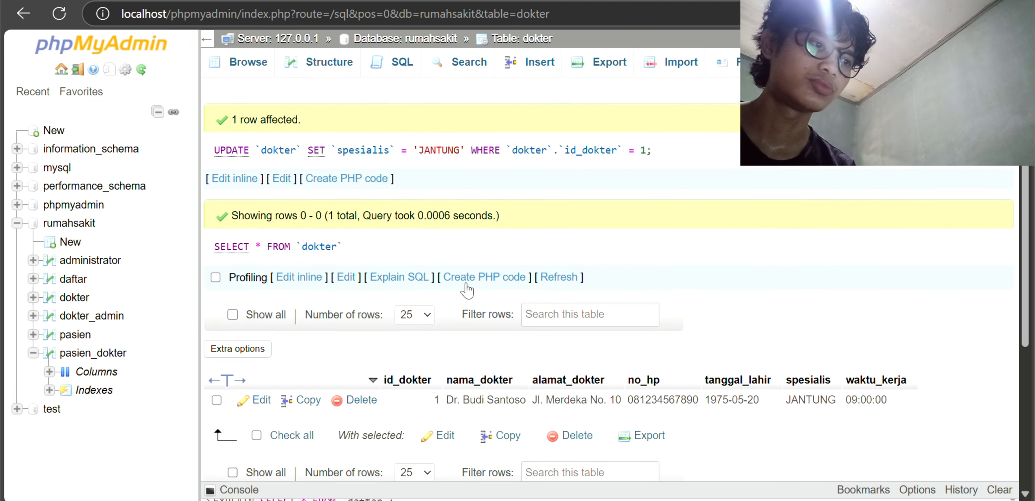
scroll(469, 284, "down", 1)
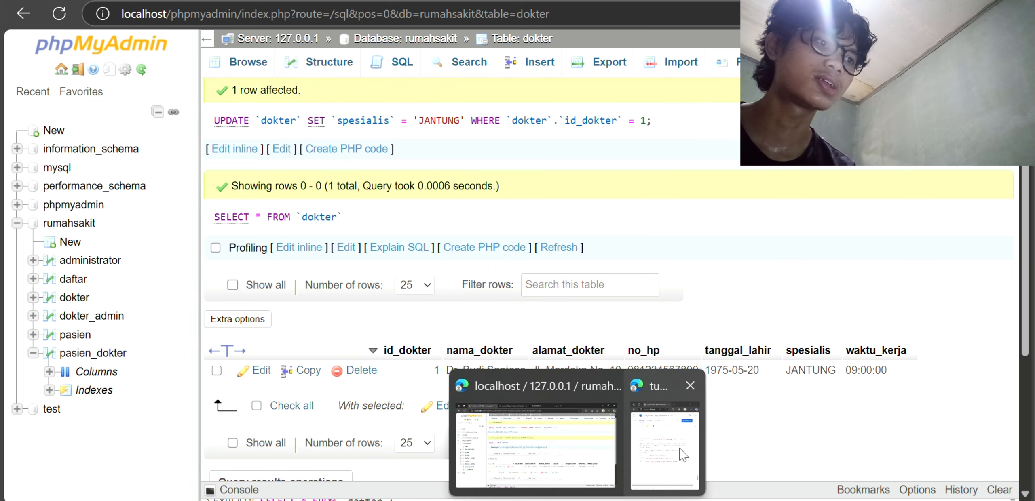
Step: Check the INSERT INTO pasien statement in the Word document, and browse the pasien table's rows in phpMyAdmin
left_click(683, 446)
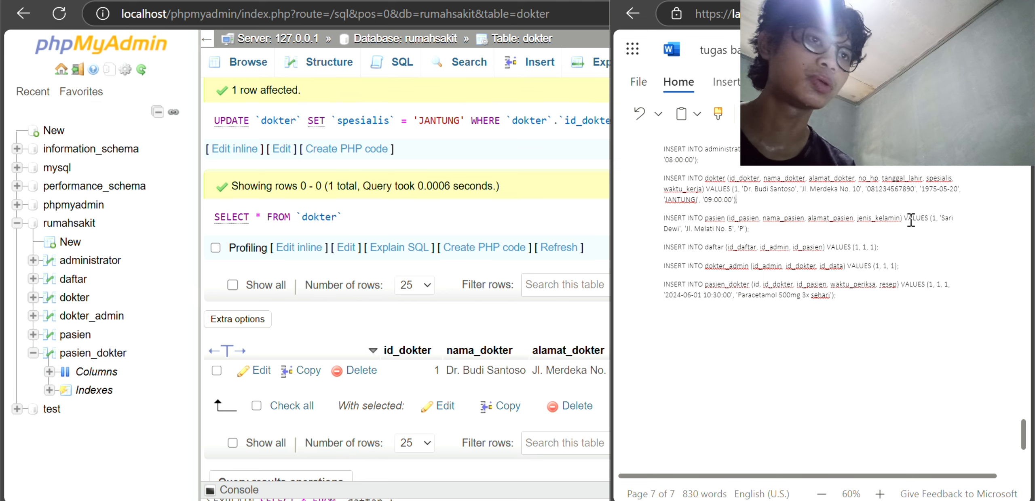
scroll(930, 219, "down", 1)
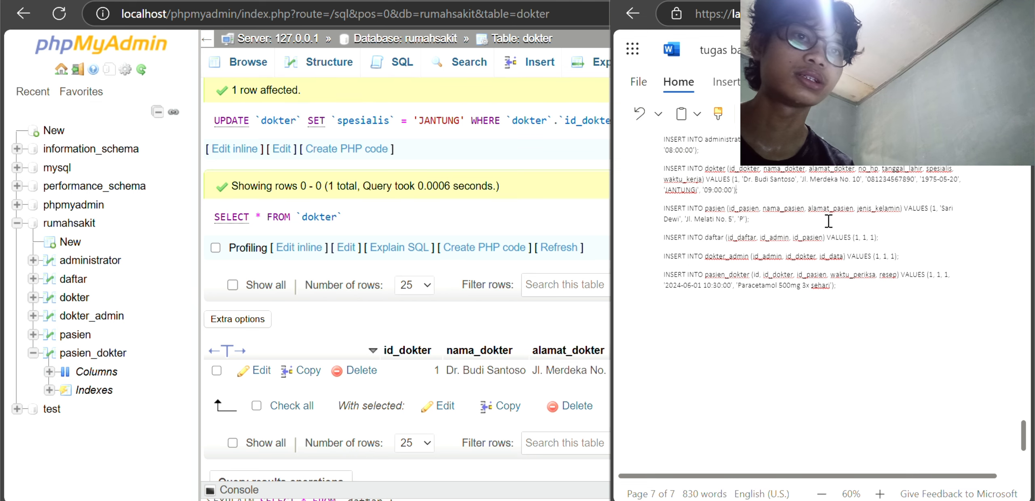
left_click(374, 75)
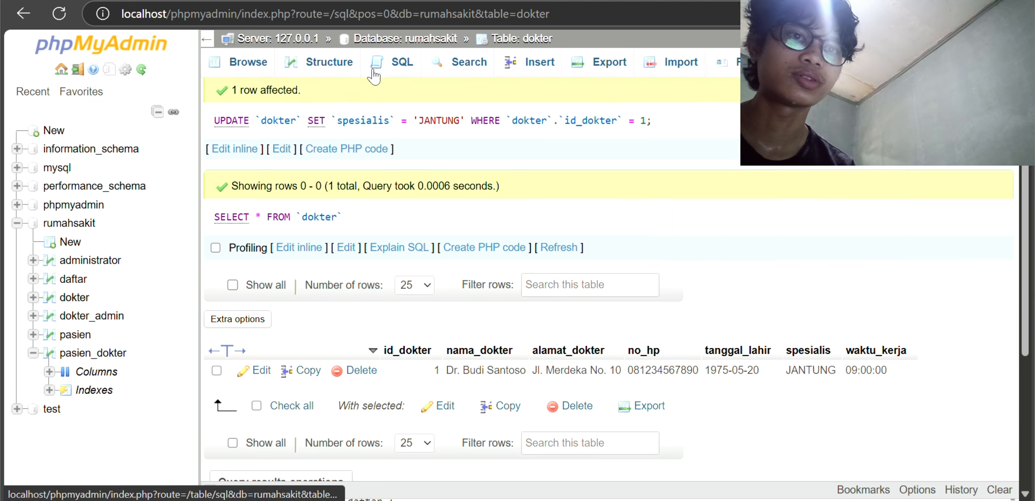
left_click(374, 75)
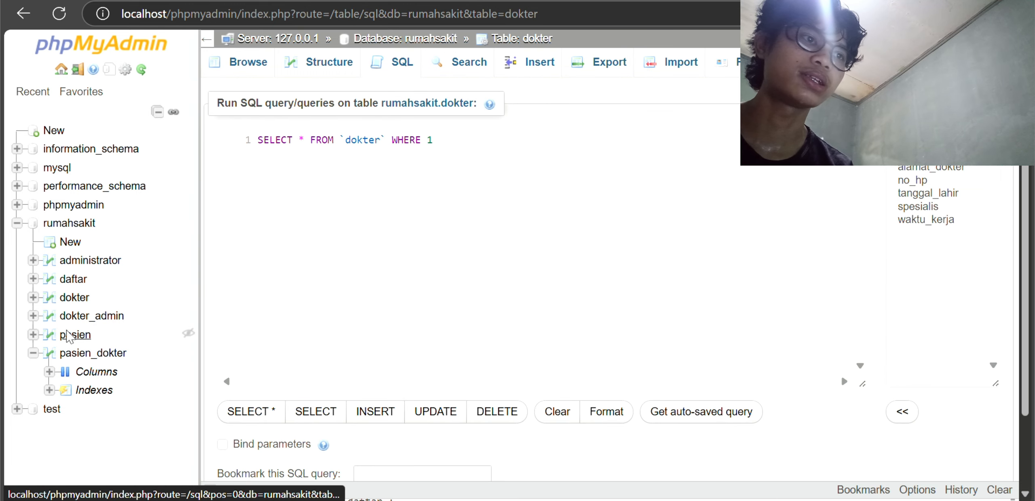
left_click(67, 335)
scroll(481, 314, "down", 1)
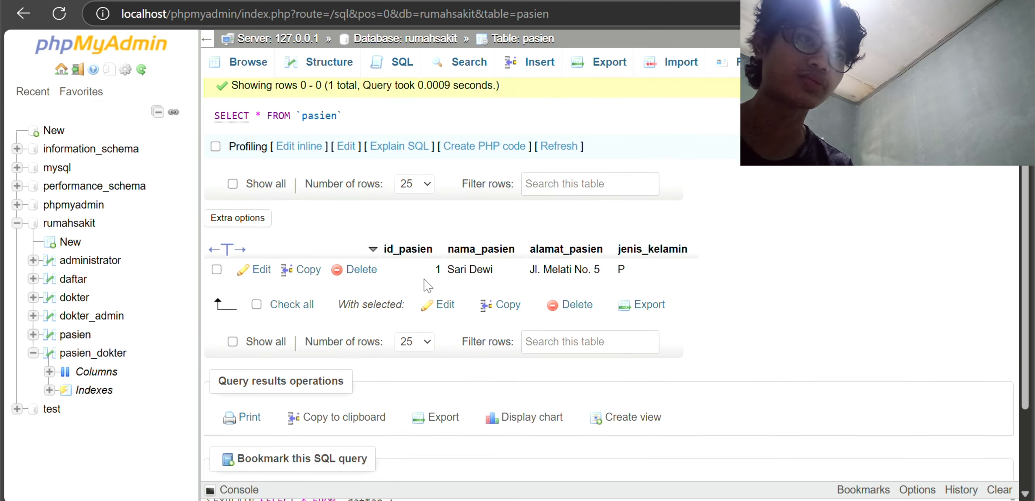
scroll(423, 282, "down", 1)
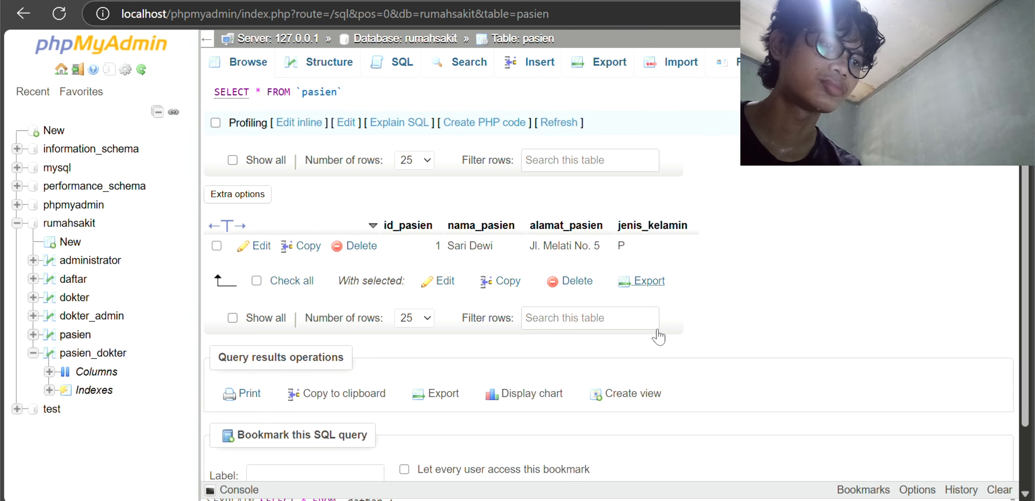
Step: Return to the Word document and read its INSERT INTO statements for pasien, daftar, dokter_admin and pasien_dokter
left_click(659, 472)
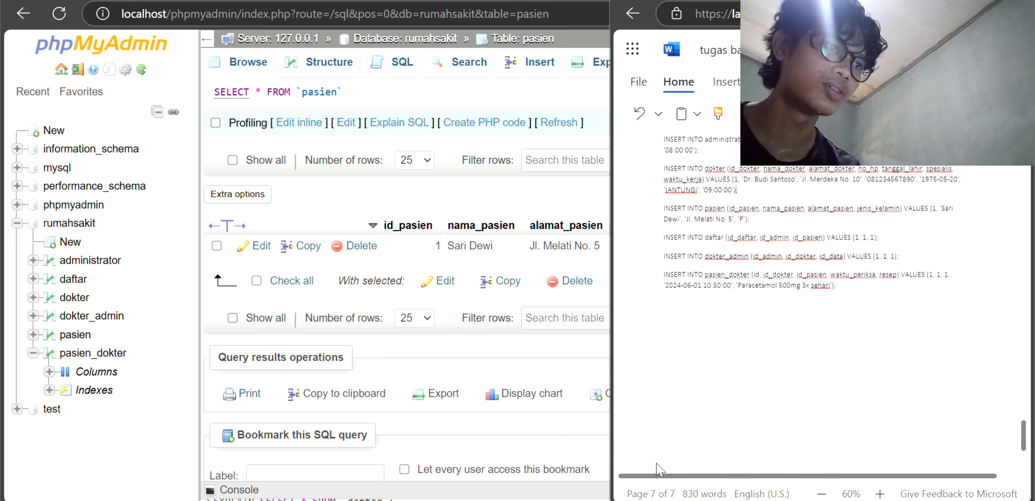
scroll(722, 267, "down", 1)
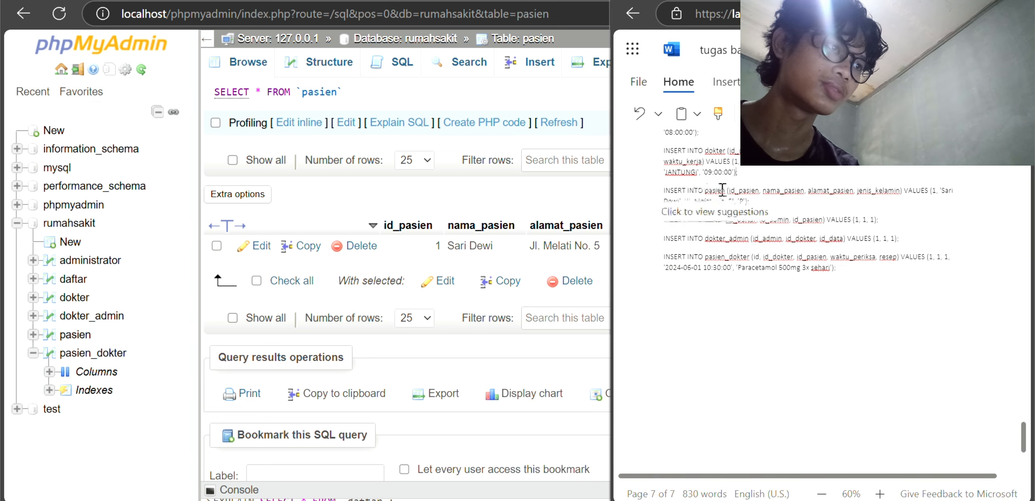
scroll(846, 204, "down", 1)
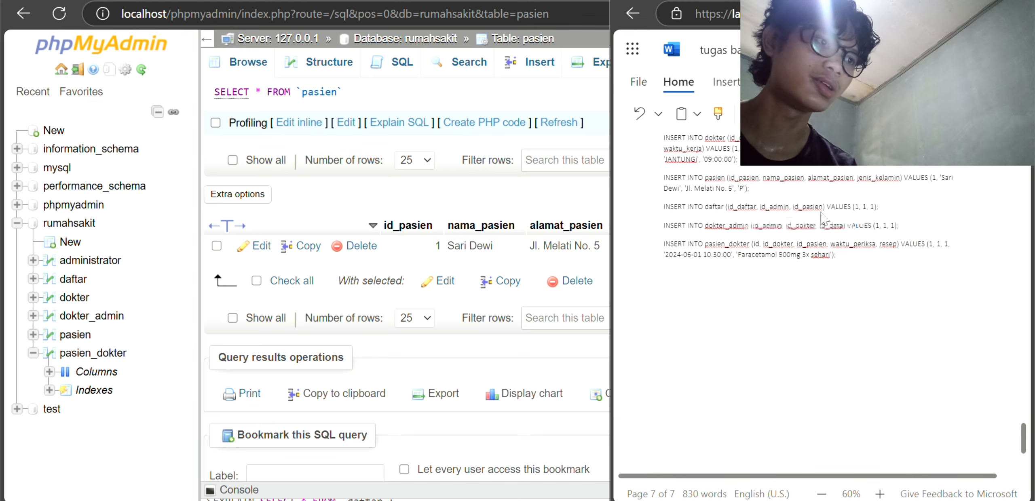
scroll(870, 209, "down", 1)
scroll(870, 209, "down", 1)
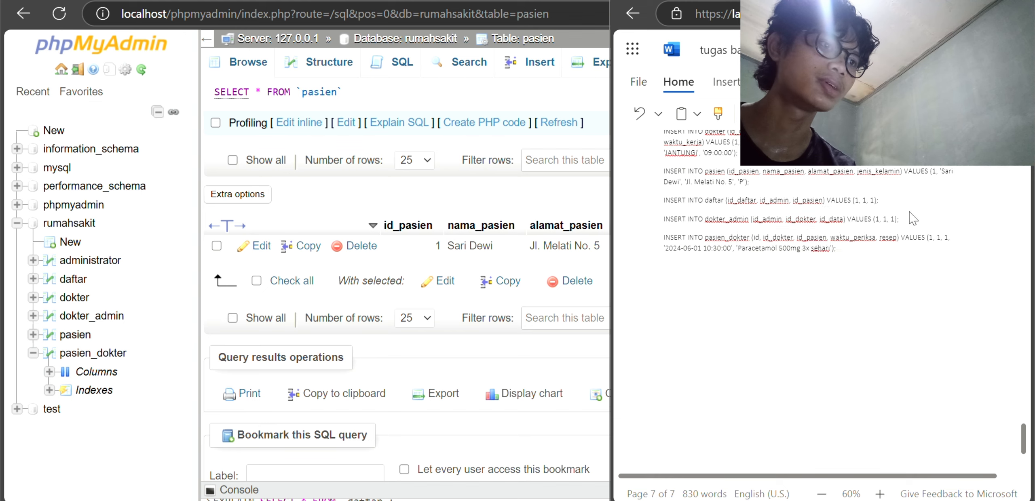
scroll(677, 234, "down", 1)
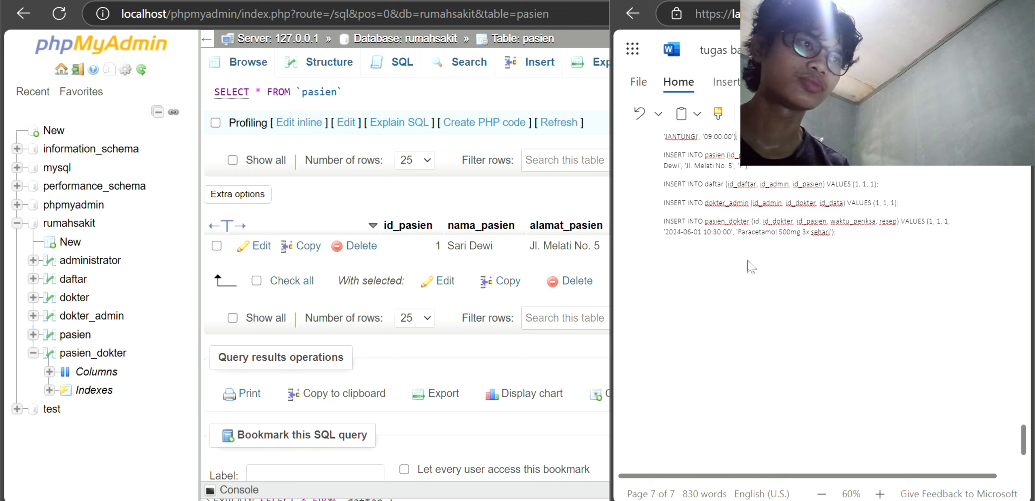
Step: Review exercises 6 to 10 in the Latihan SQL list, and go back to the INSERT INTO pasien_dokter statement
scroll(763, 168, "up", 15)
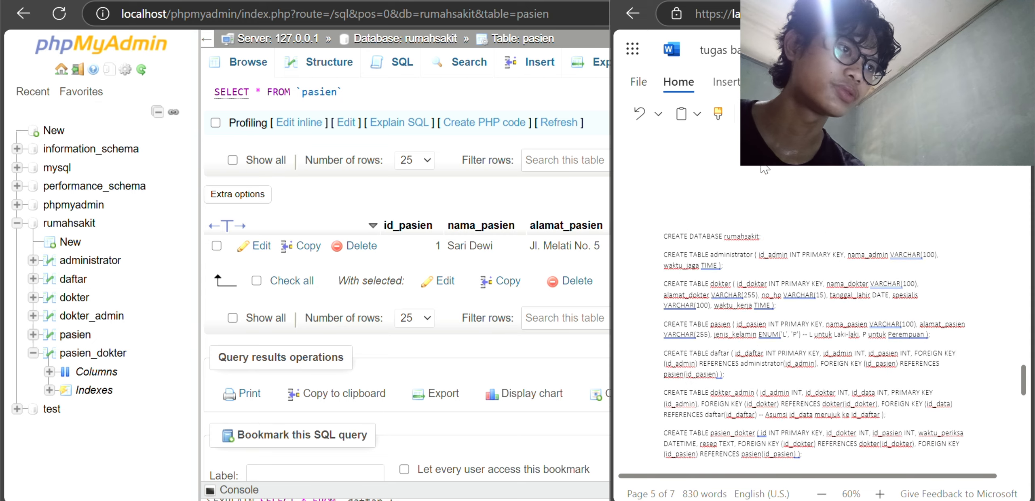
scroll(764, 169, "up", 10)
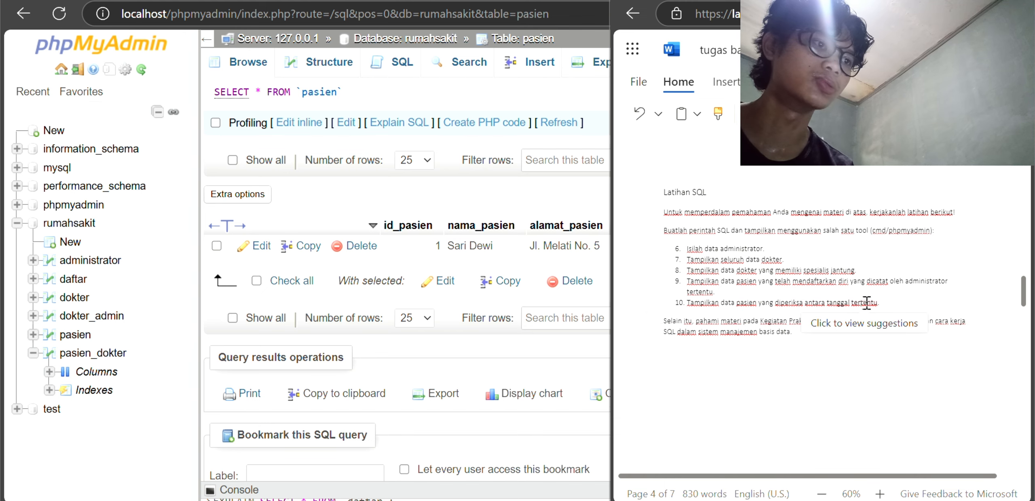
scroll(833, 295, "down", 20)
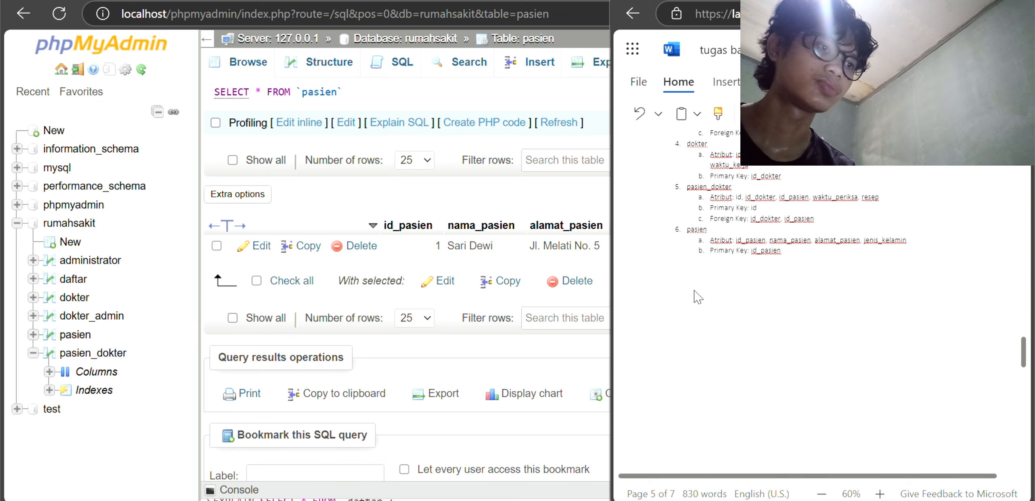
scroll(695, 290, "up", 3)
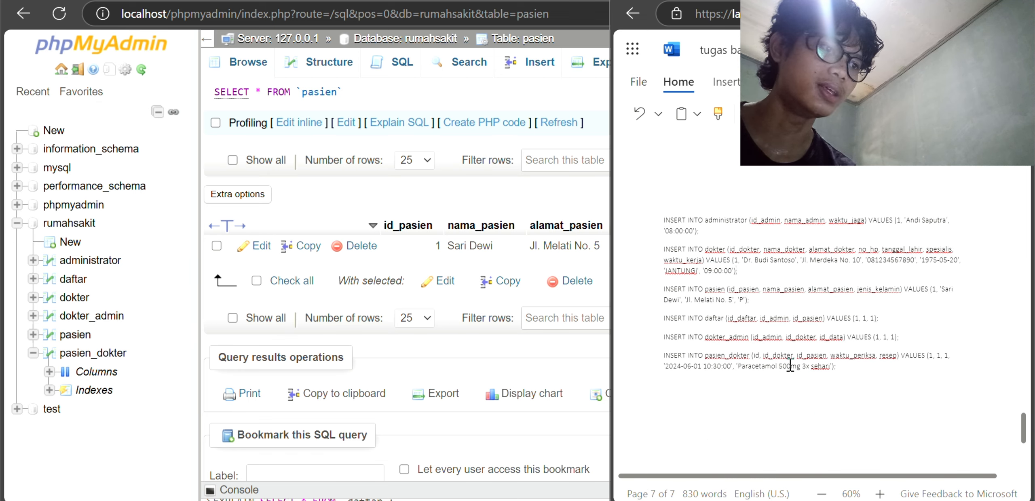
scroll(782, 363, "down", 1)
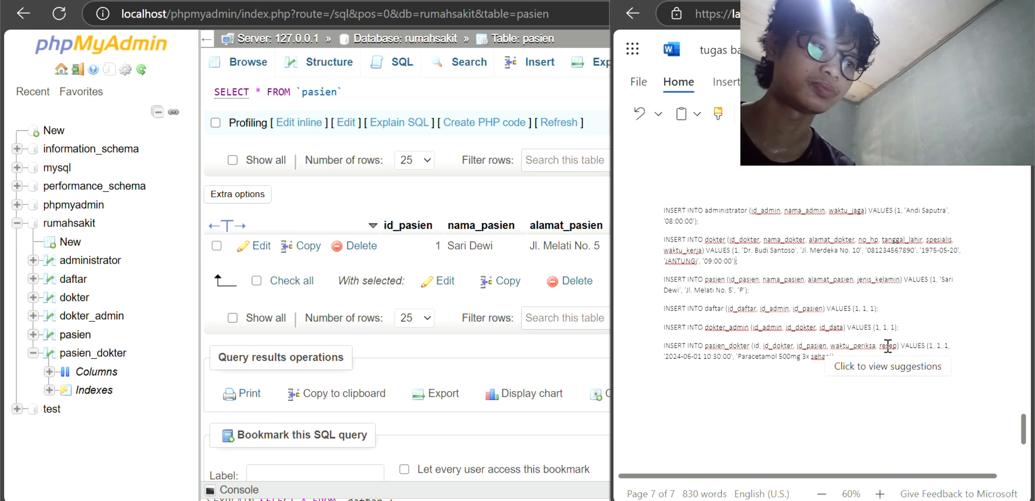
scroll(888, 345, "down", 1)
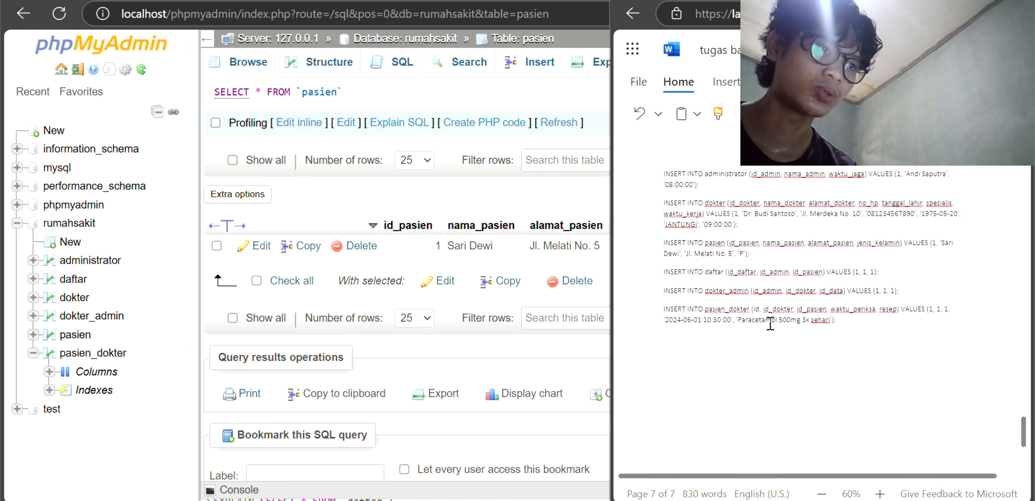
scroll(667, 313, "down", 1)
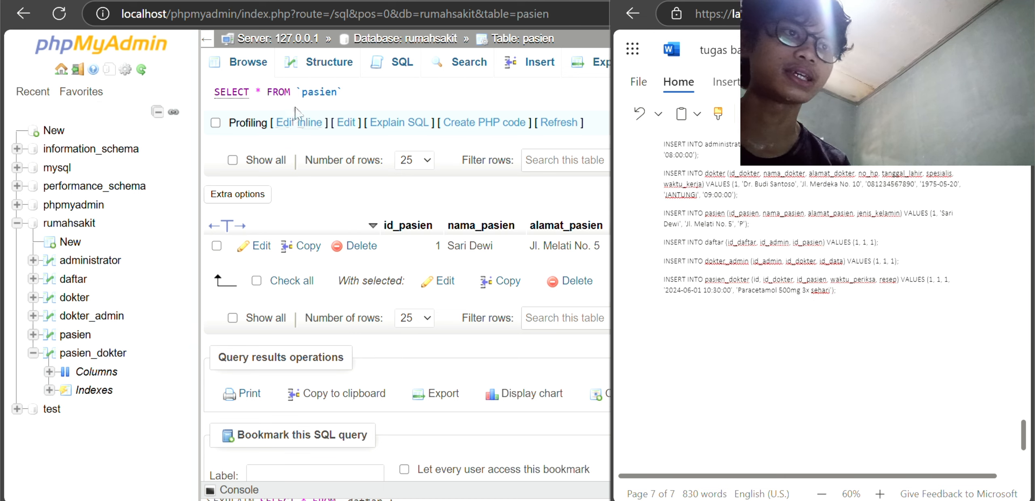
Step: Browse the pasien_dokter table's examination time and prescription data in phpMyAdmin, and open the rumahsakit database's table overview
left_click(388, 70)
left_click(388, 71)
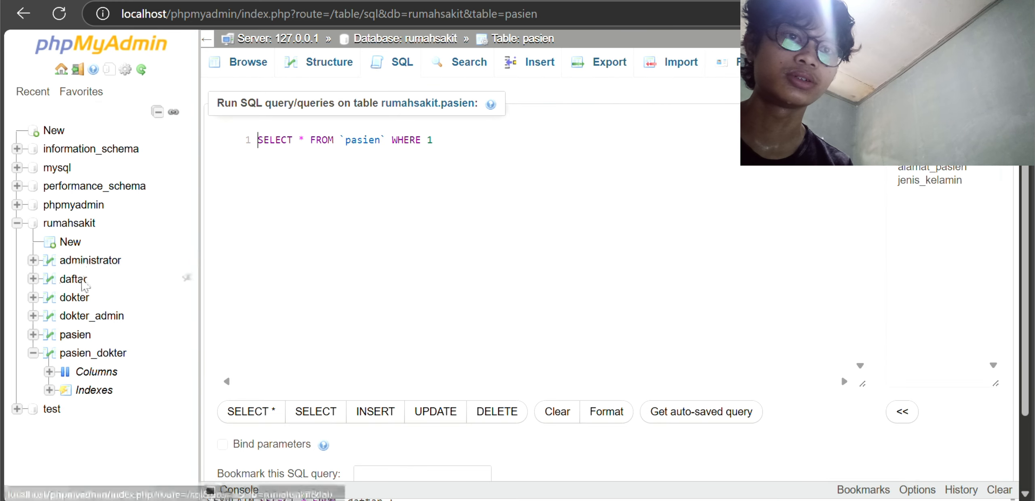
left_click(96, 354)
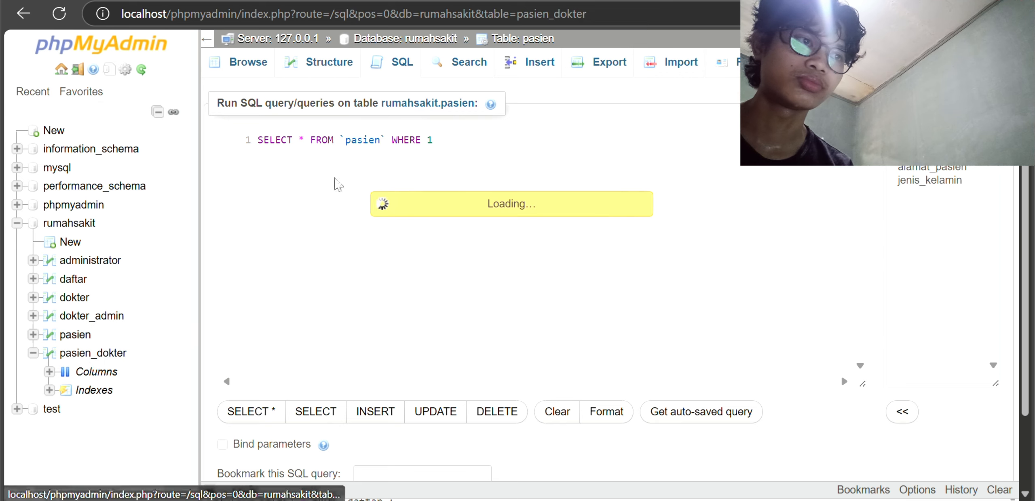
scroll(437, 303, "down", 1)
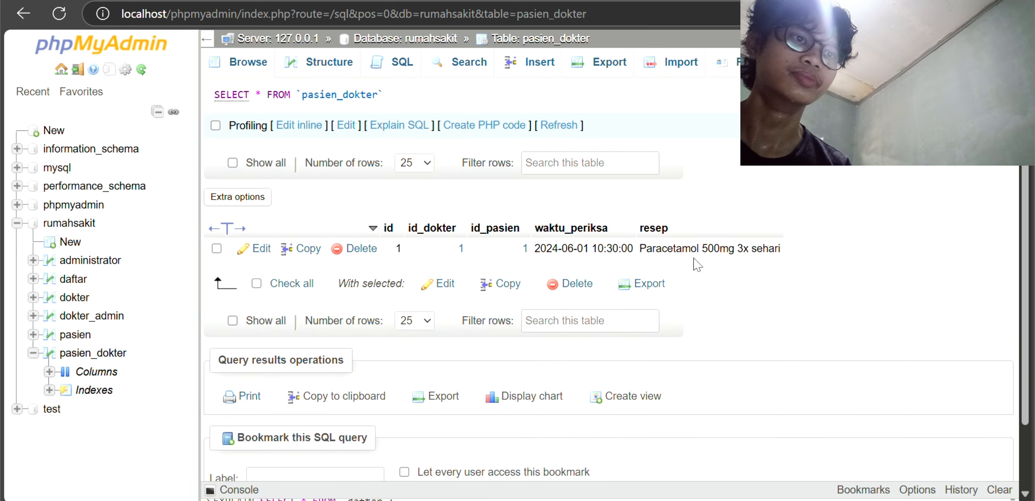
scroll(486, 251, "down", 1)
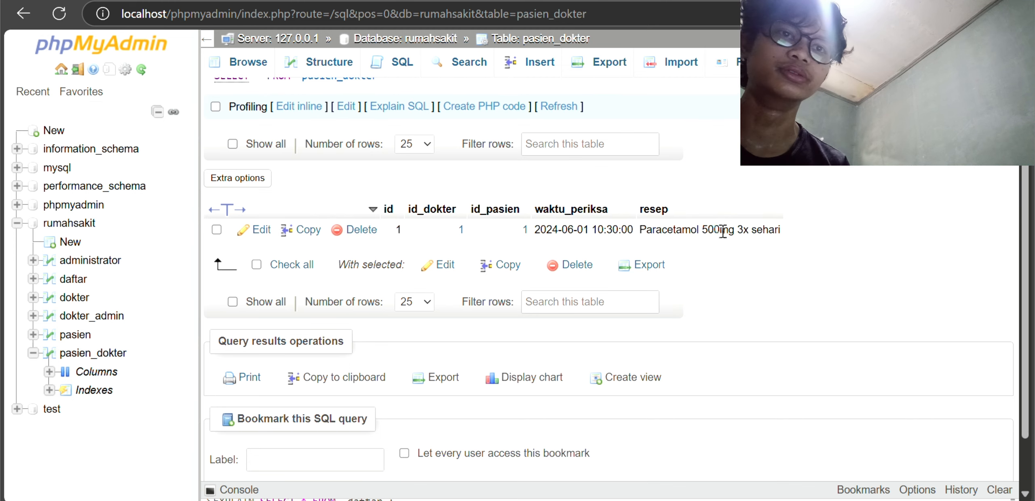
scroll(731, 239, "up", 1)
scroll(735, 244, "up", 1)
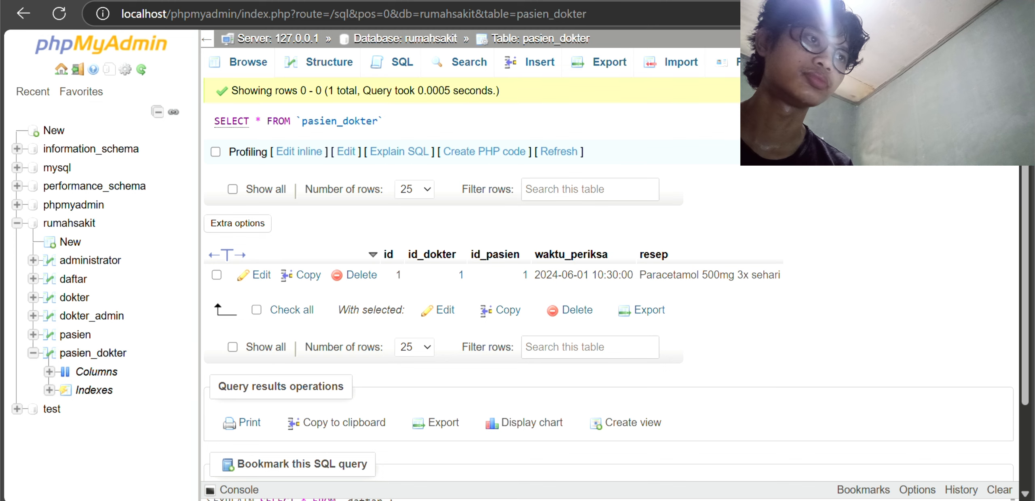
scroll(481, 381, "down", 3)
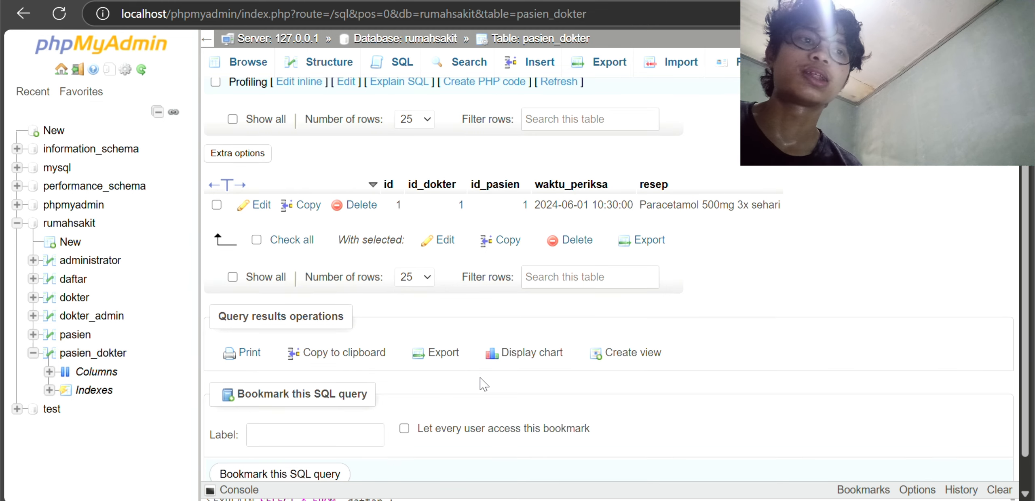
scroll(481, 381, "up", 4)
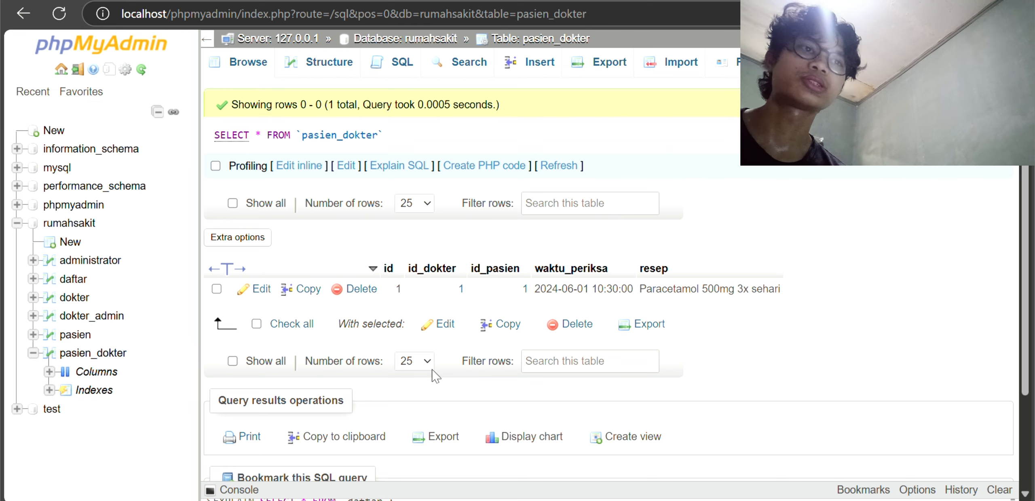
left_click(69, 223)
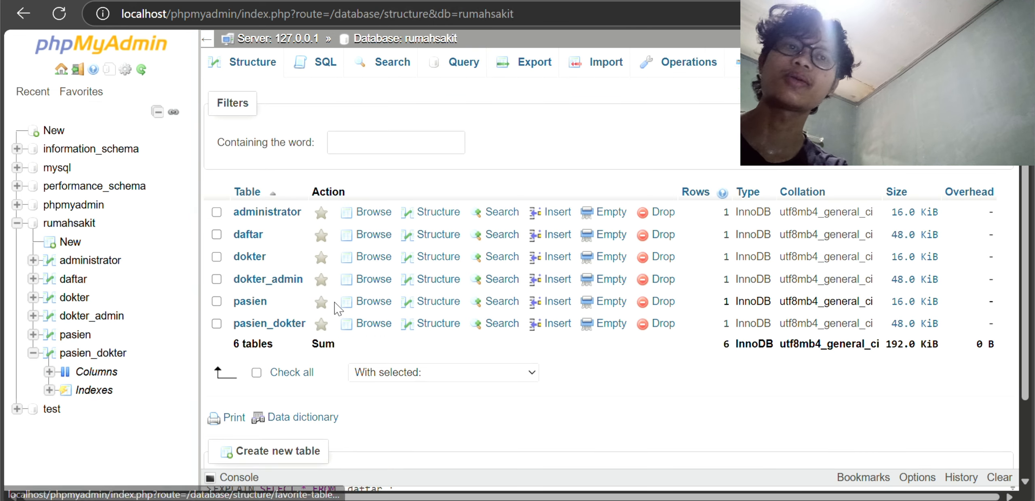